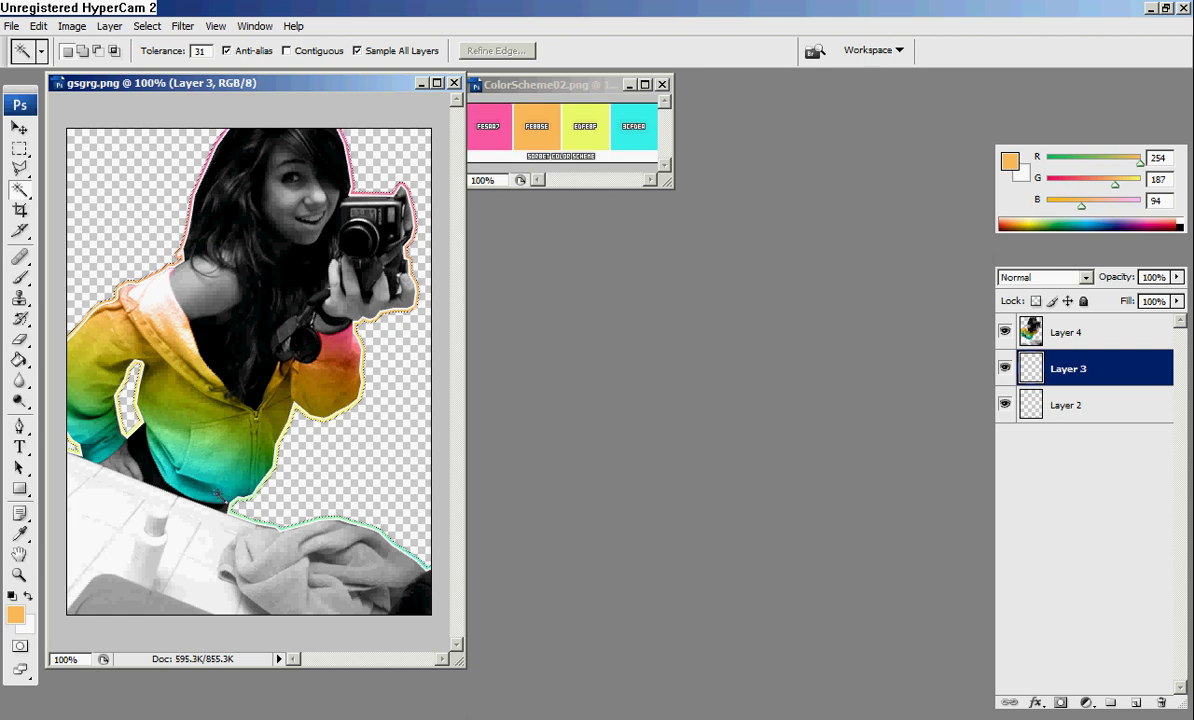
Sample the ColorScheme02 pink (R254 G90 B167) and bucket-fill Layer 3's transparent background with it
click(19, 533)
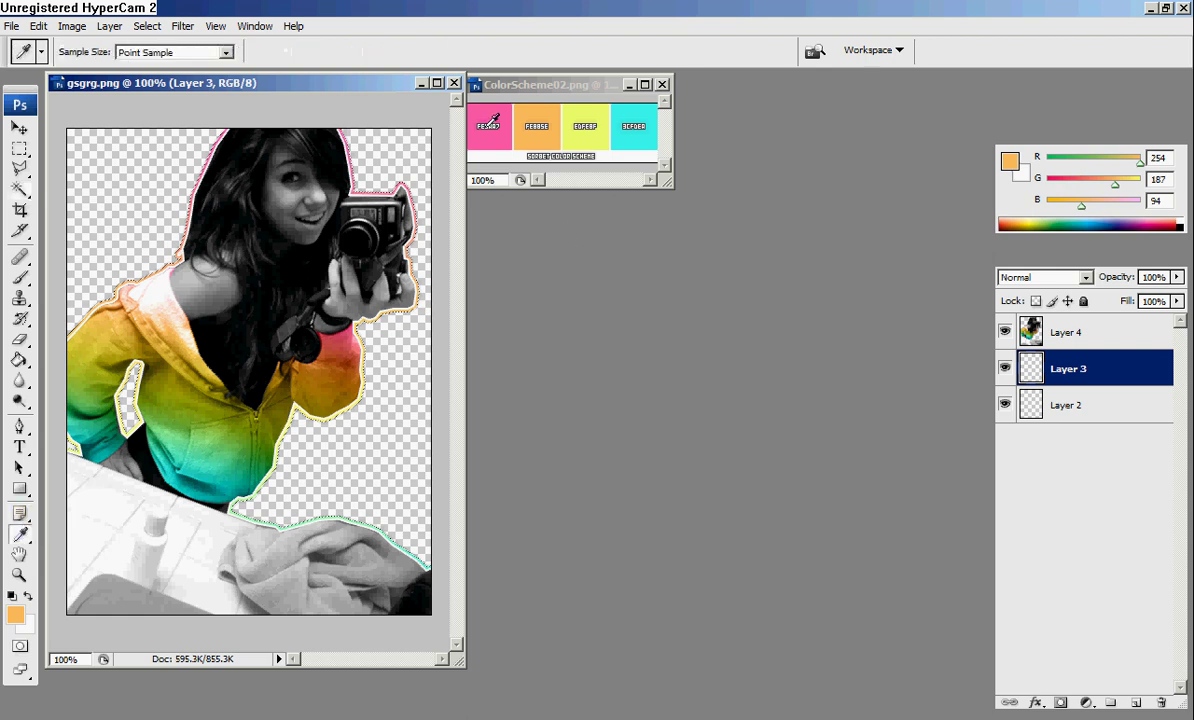
drag(496, 90, 534, 99)
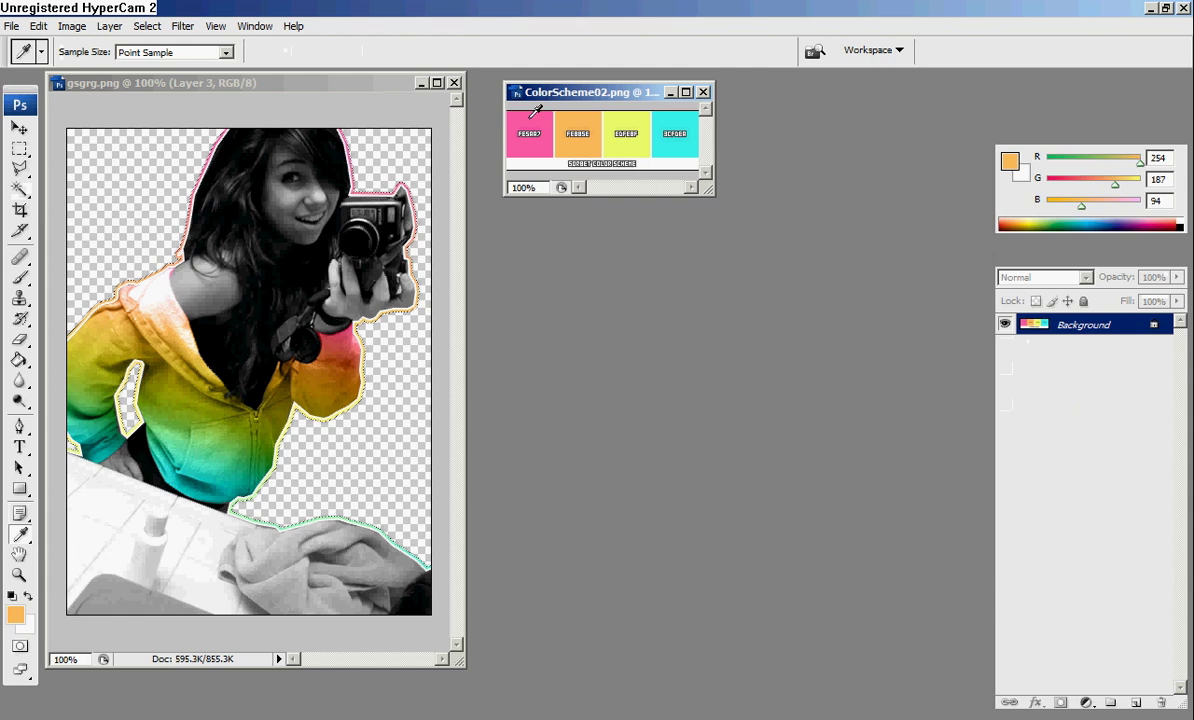
click(533, 115)
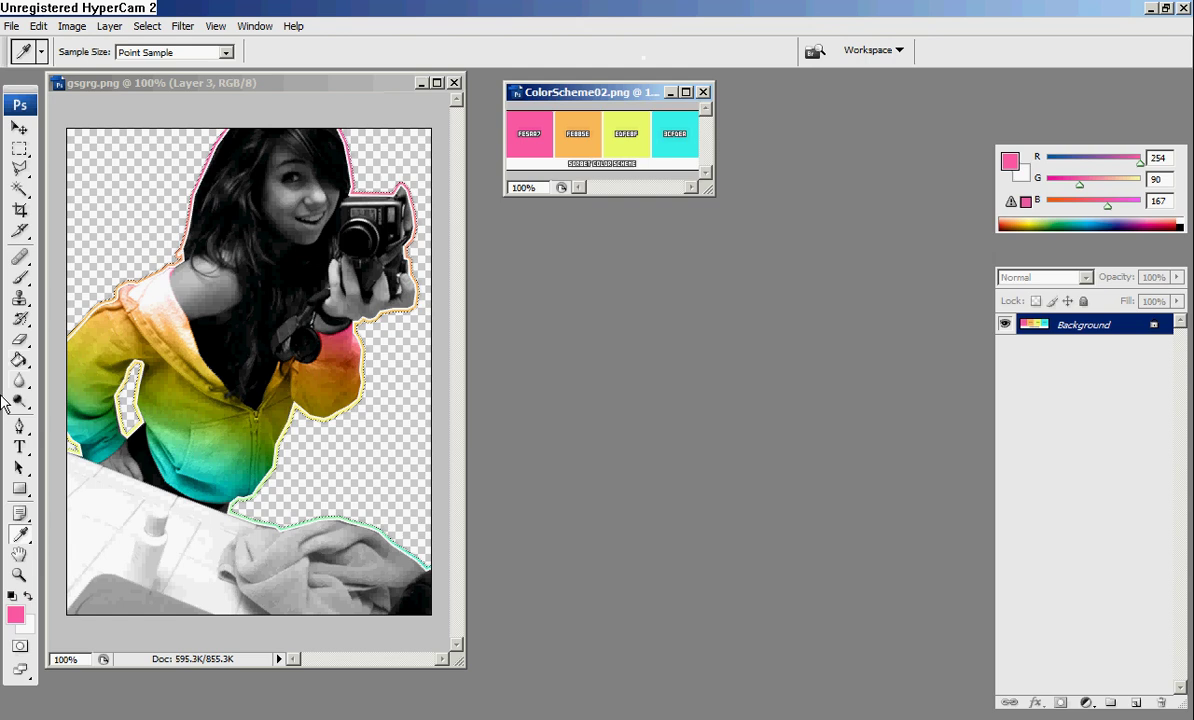
click(19, 362)
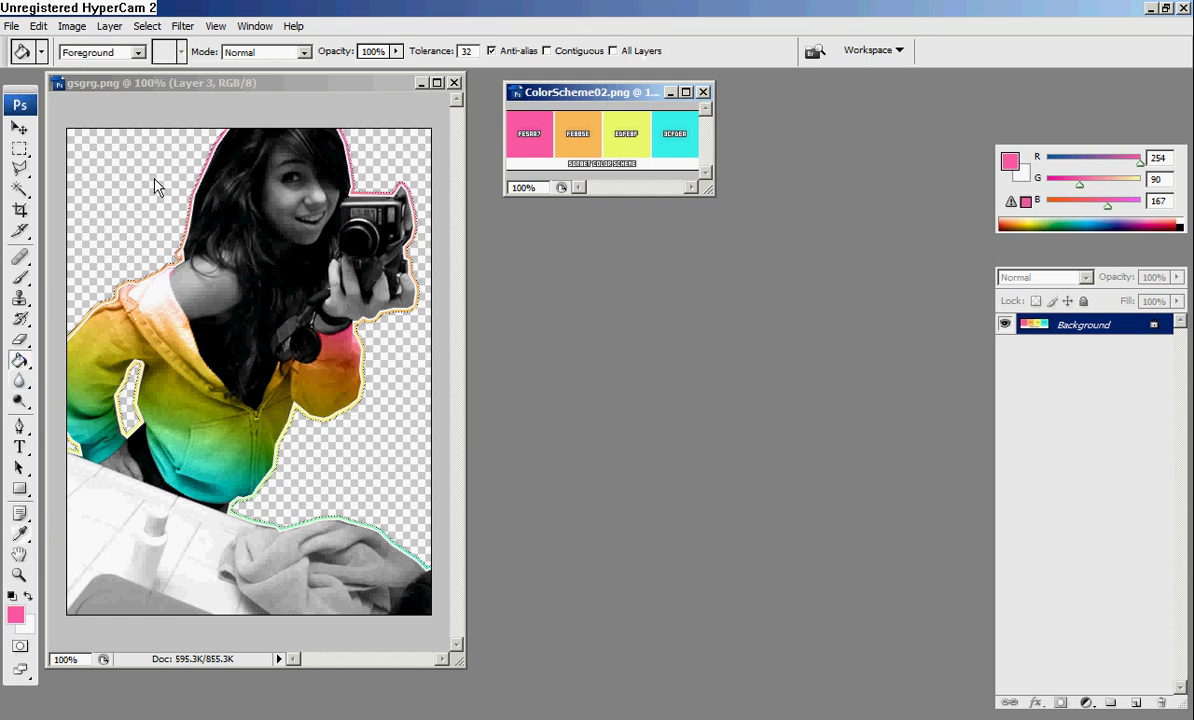
click(137, 84)
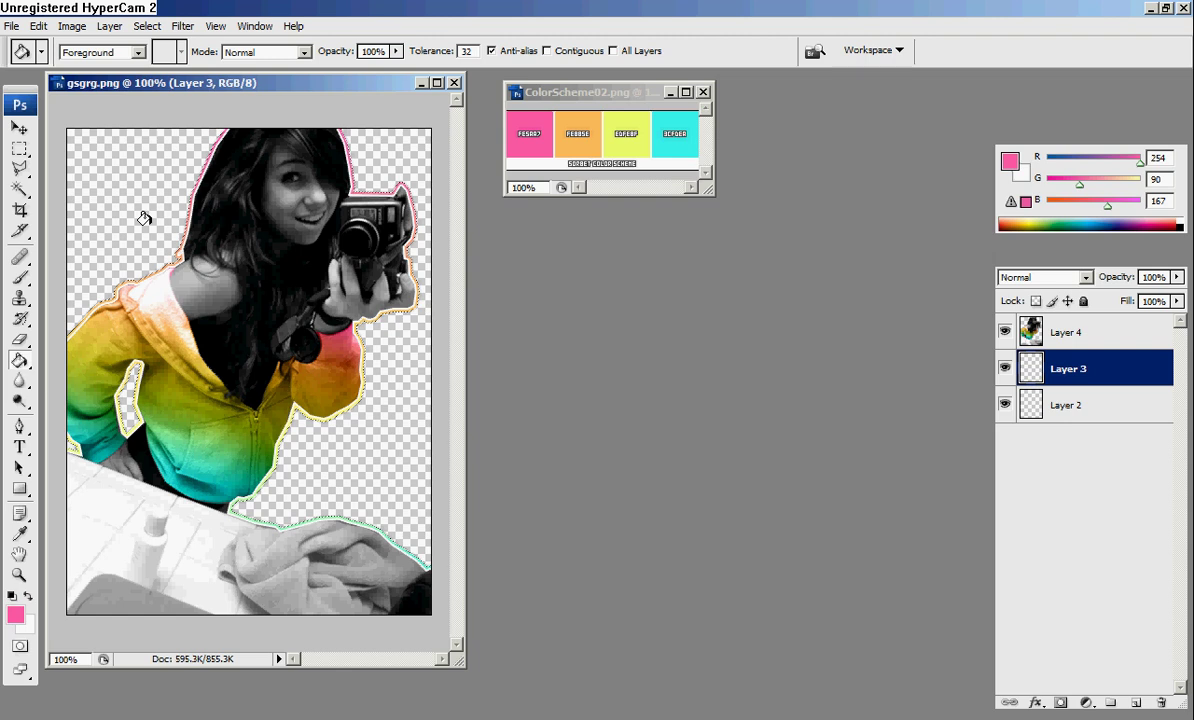
click(144, 218)
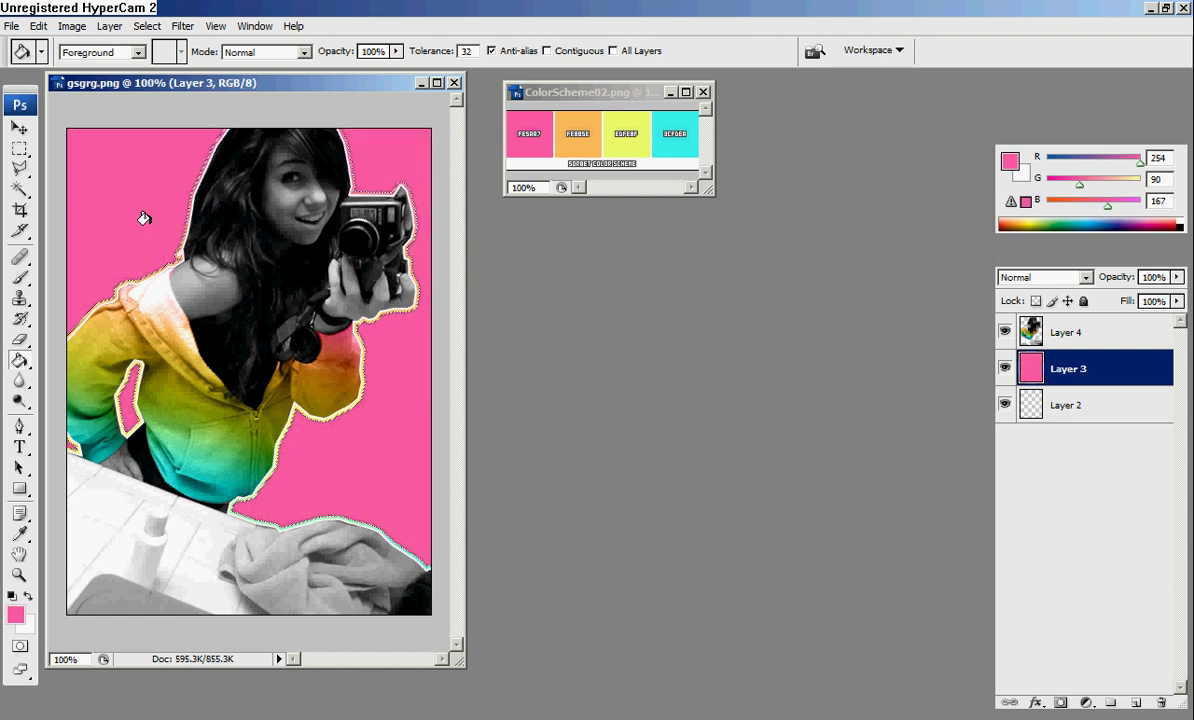
Take the scheme's orange and stamp the large radial sunburst ray brush once over the pink background
click(20, 535)
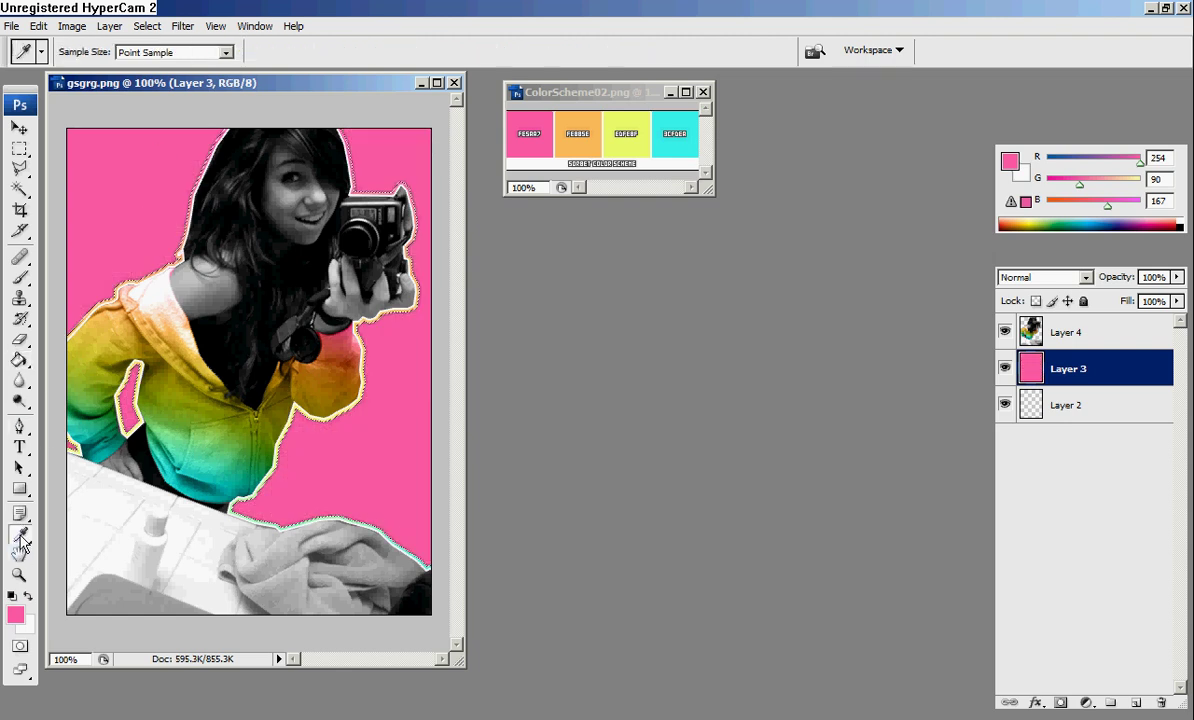
click(591, 112)
click(20, 277)
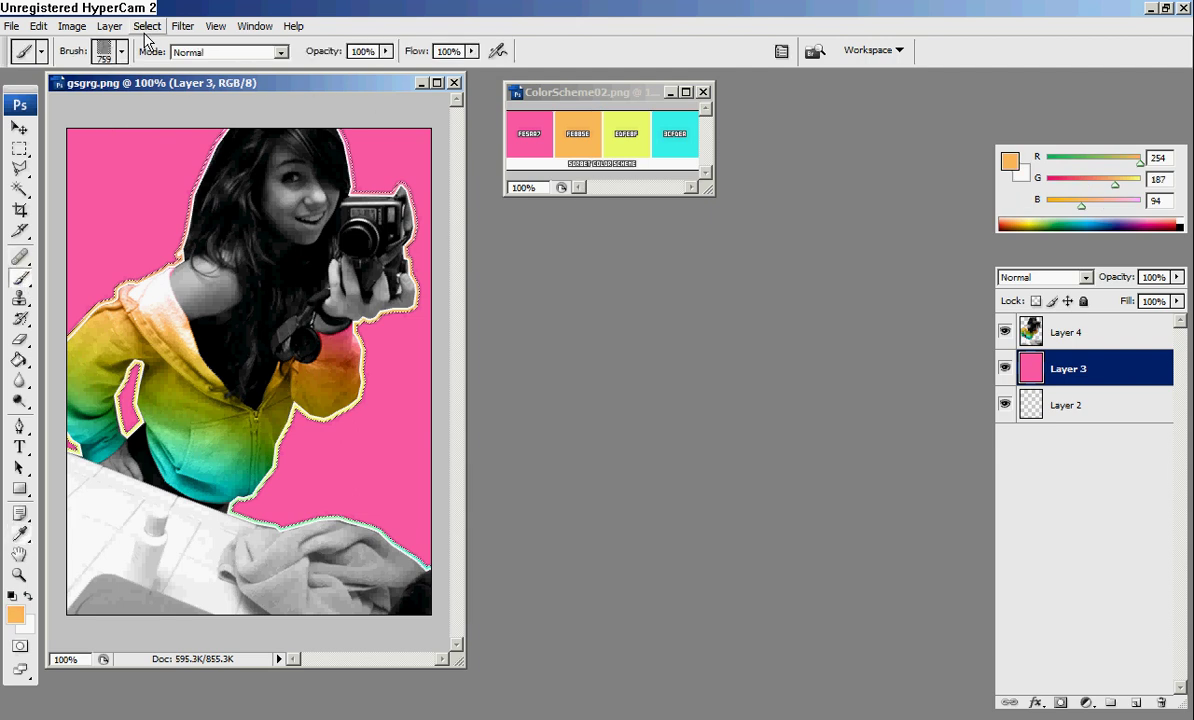
click(104, 52)
click(104, 54)
click(105, 52)
click(105, 52)
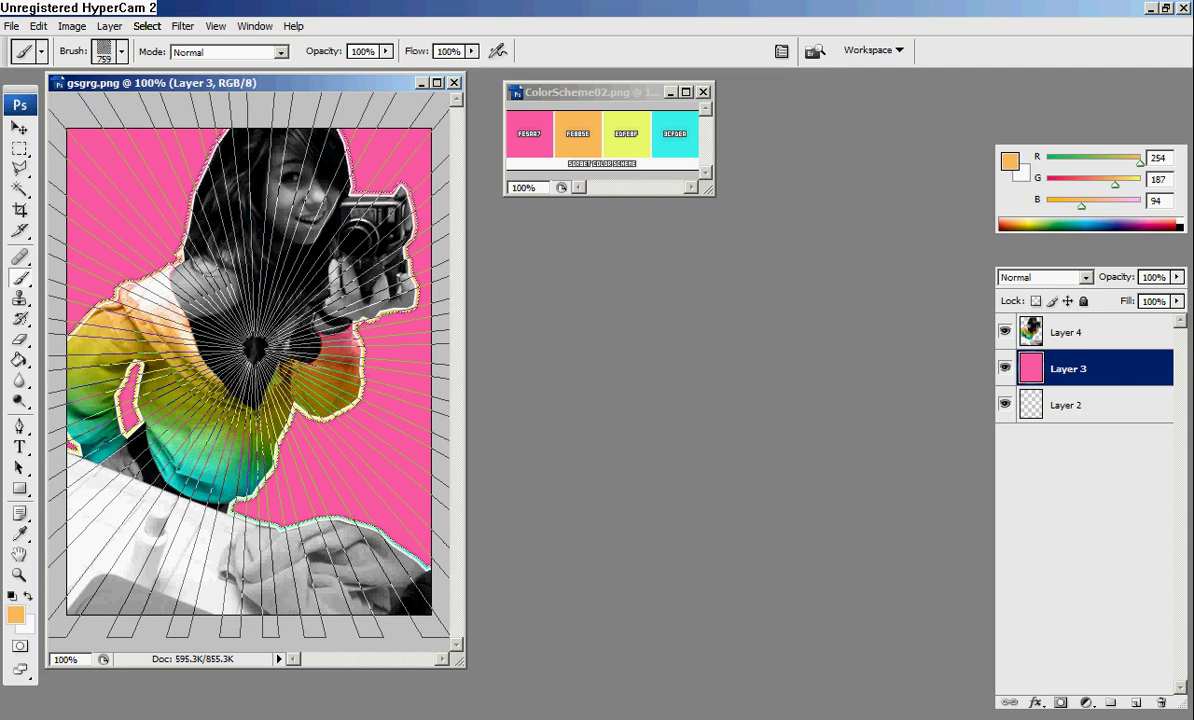
click(253, 348)
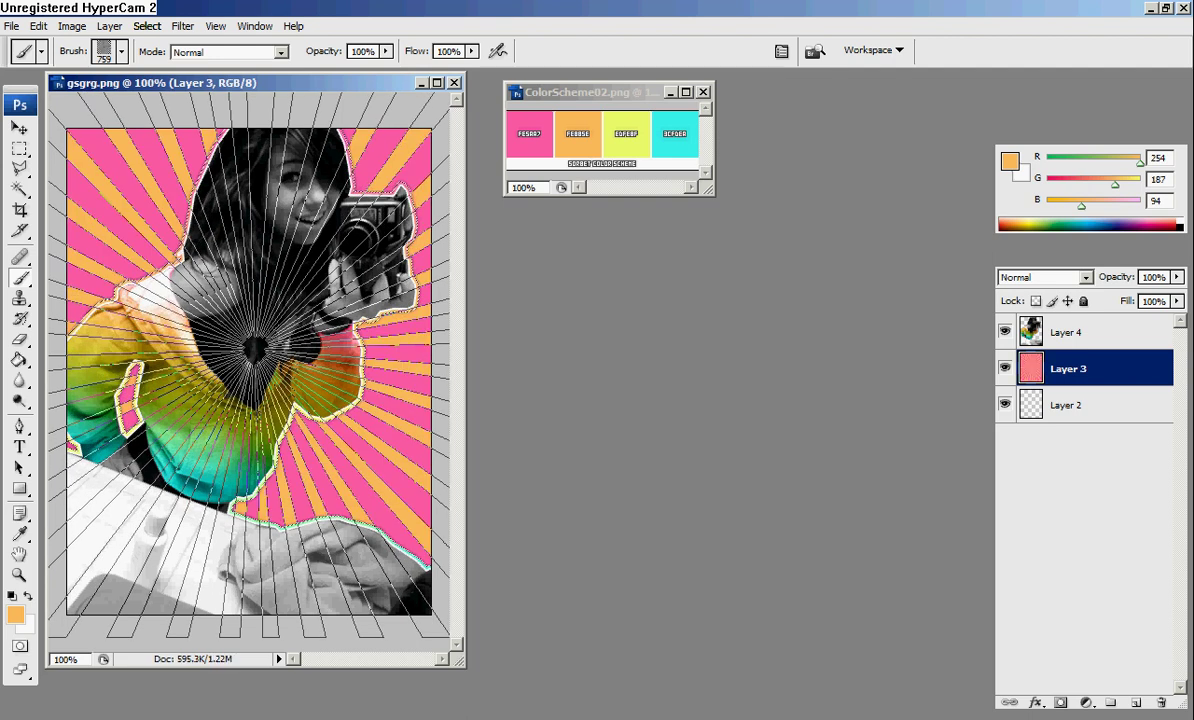
Magic Wand-select every orange background ray with Contiguous off and Sample All Layers on
click(20, 189)
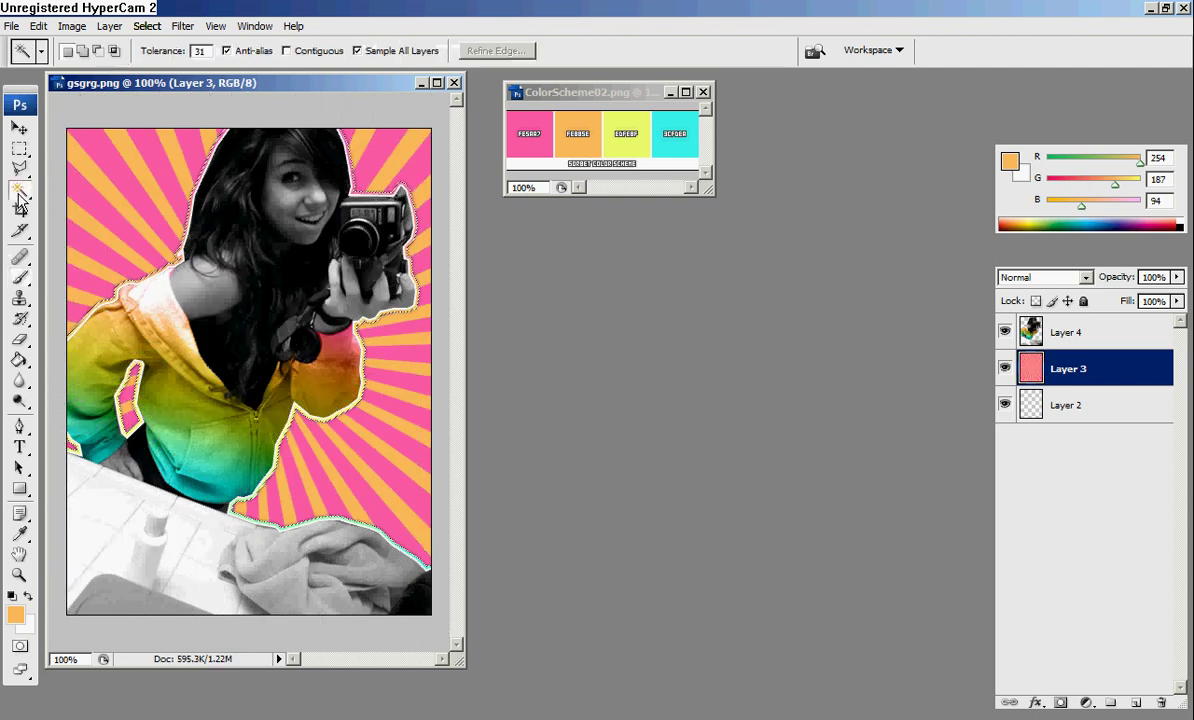
click(20, 191)
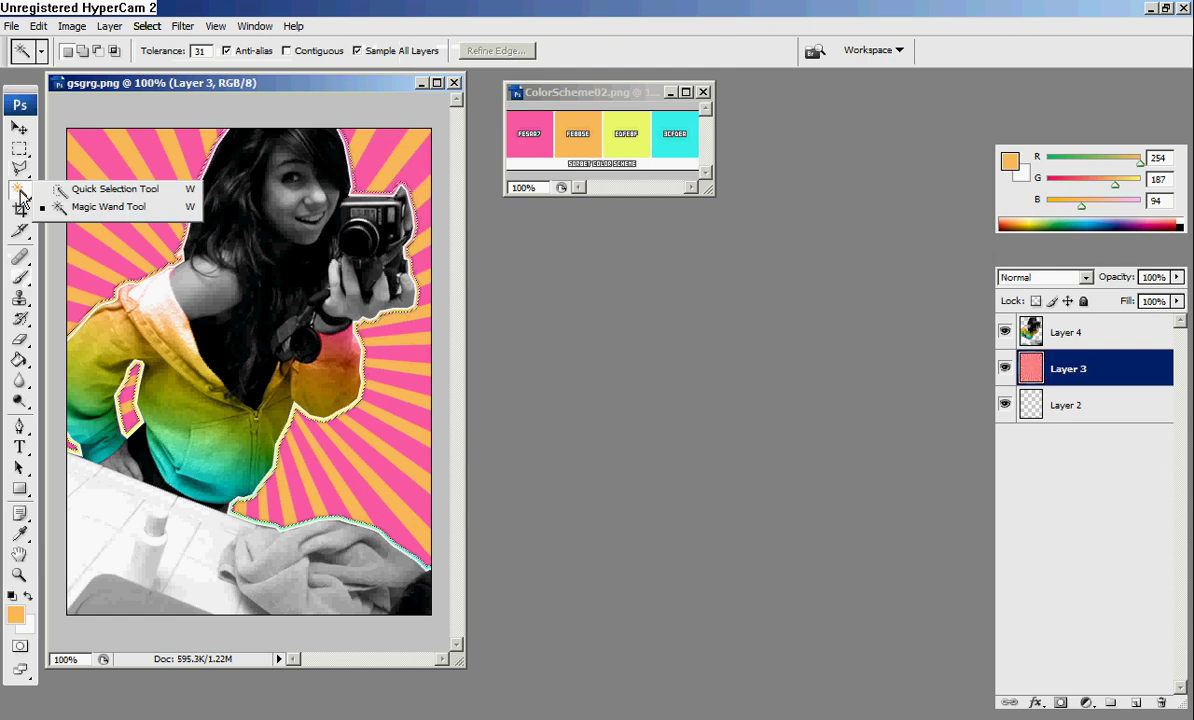
click(88, 207)
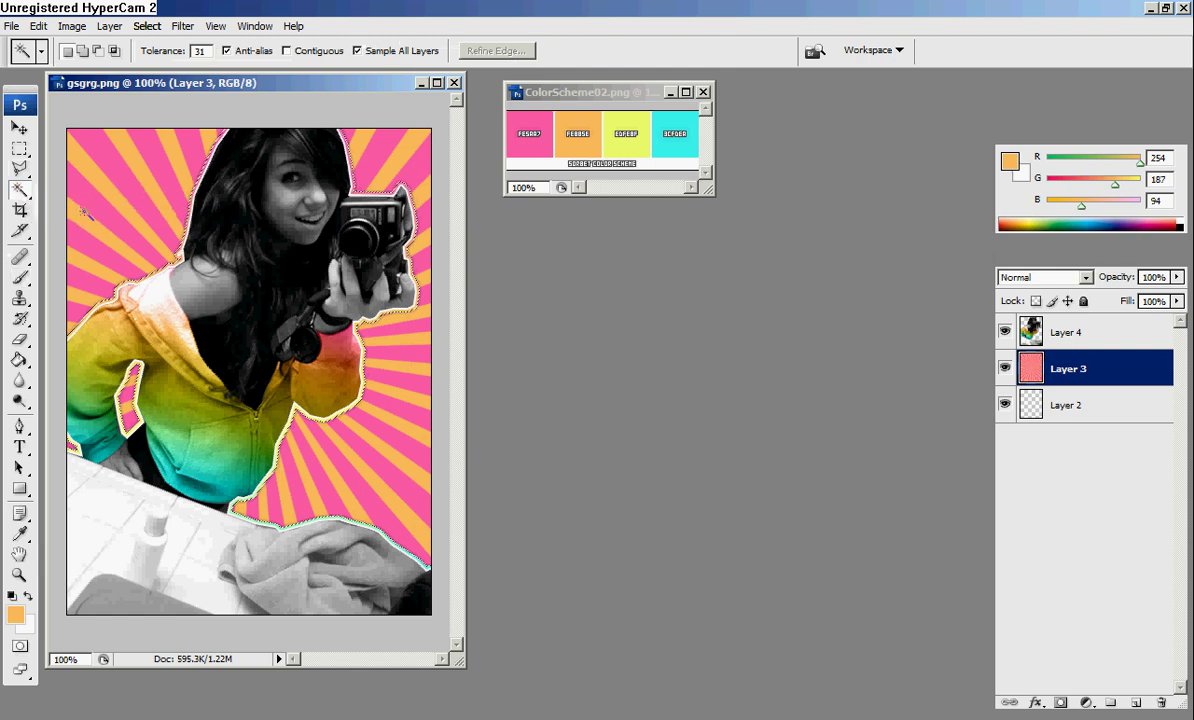
click(181, 158)
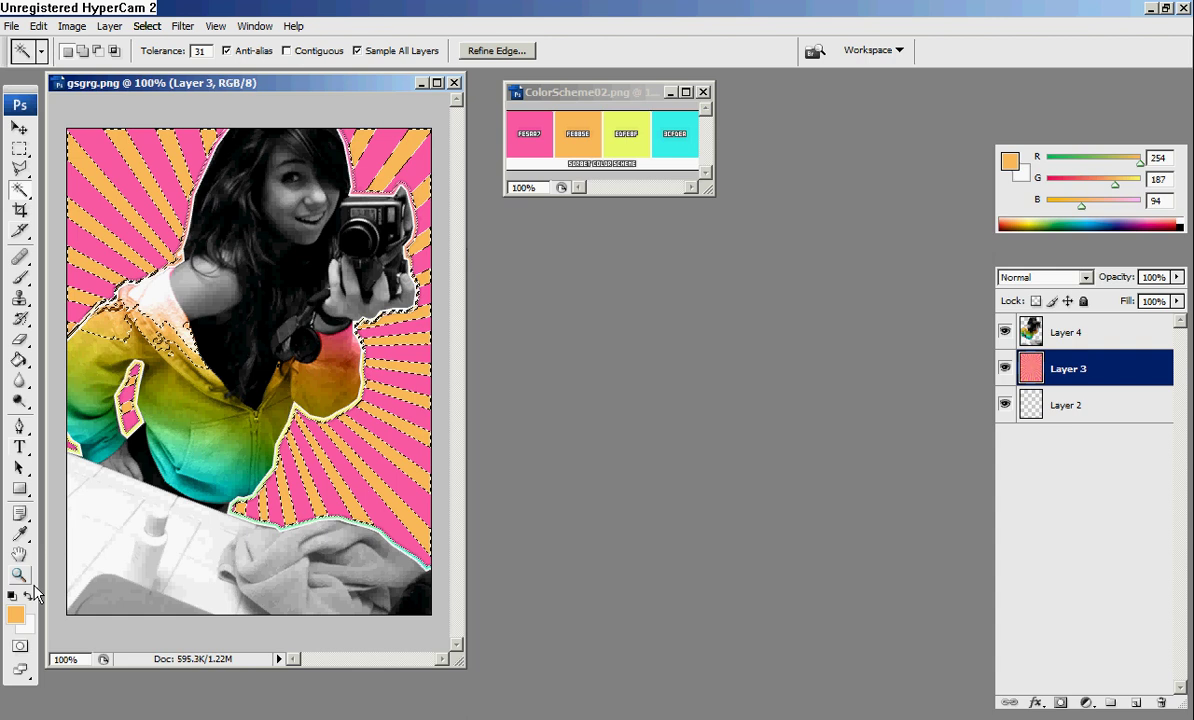
Sample the scheme's yellow and load the 19 px hard round brush
click(19, 533)
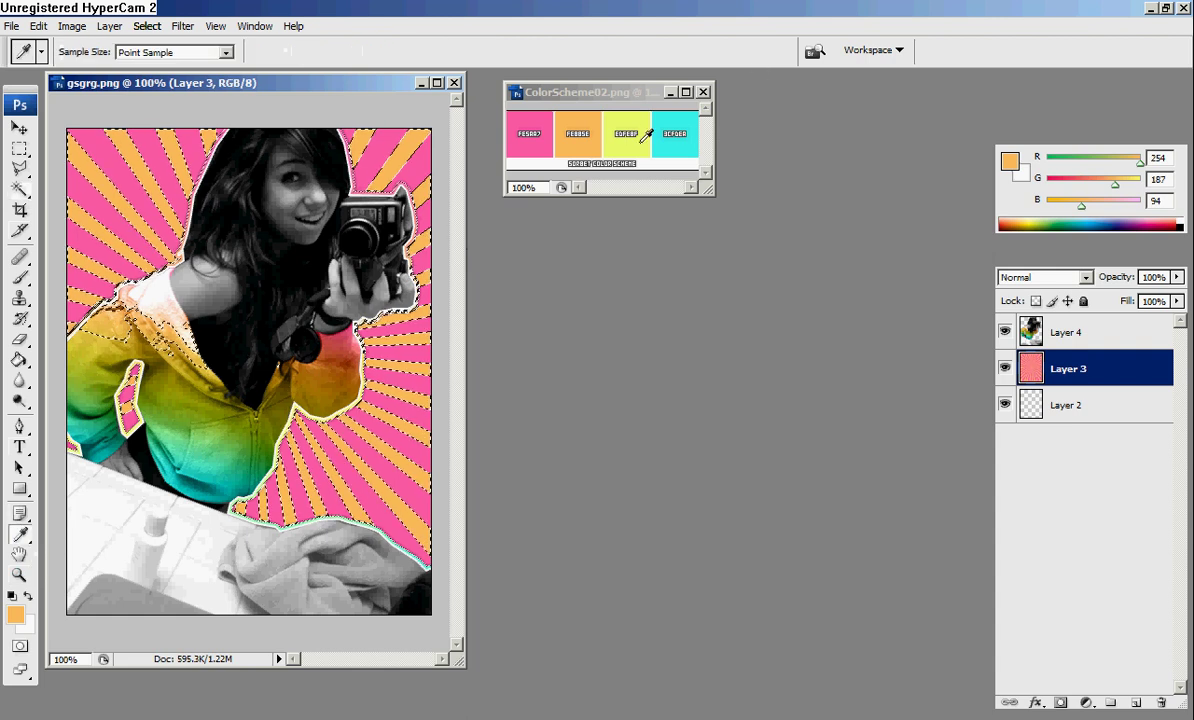
click(618, 117)
key(b)
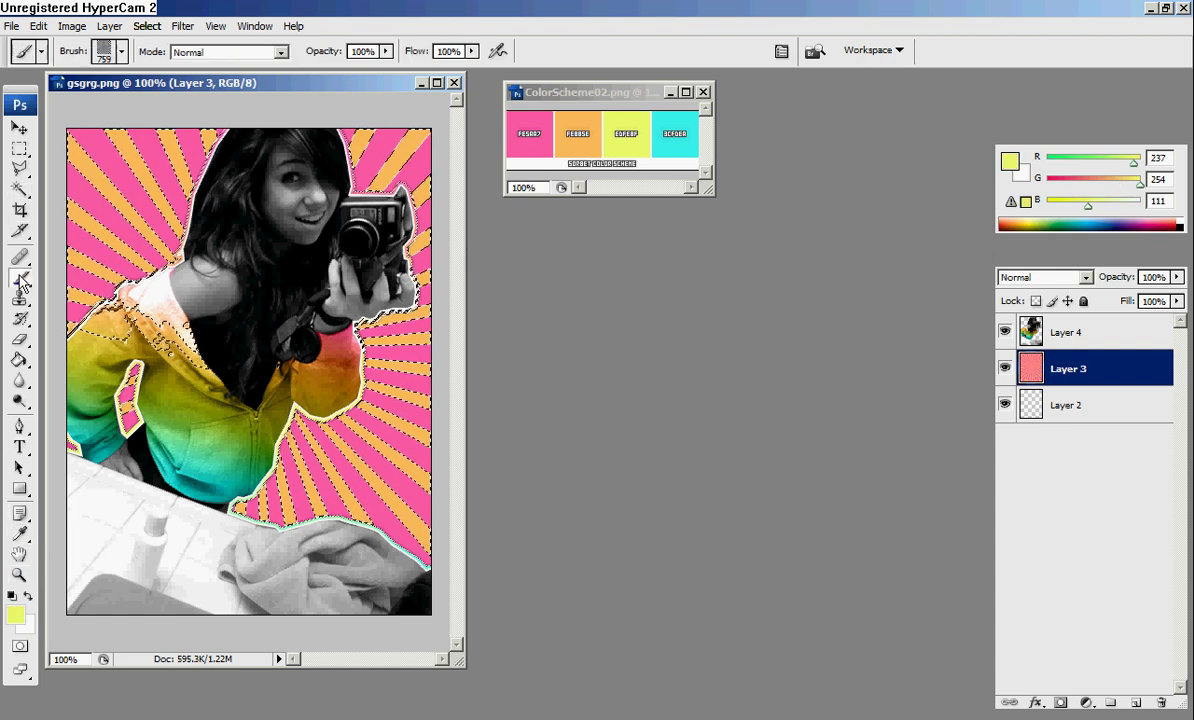
click(121, 51)
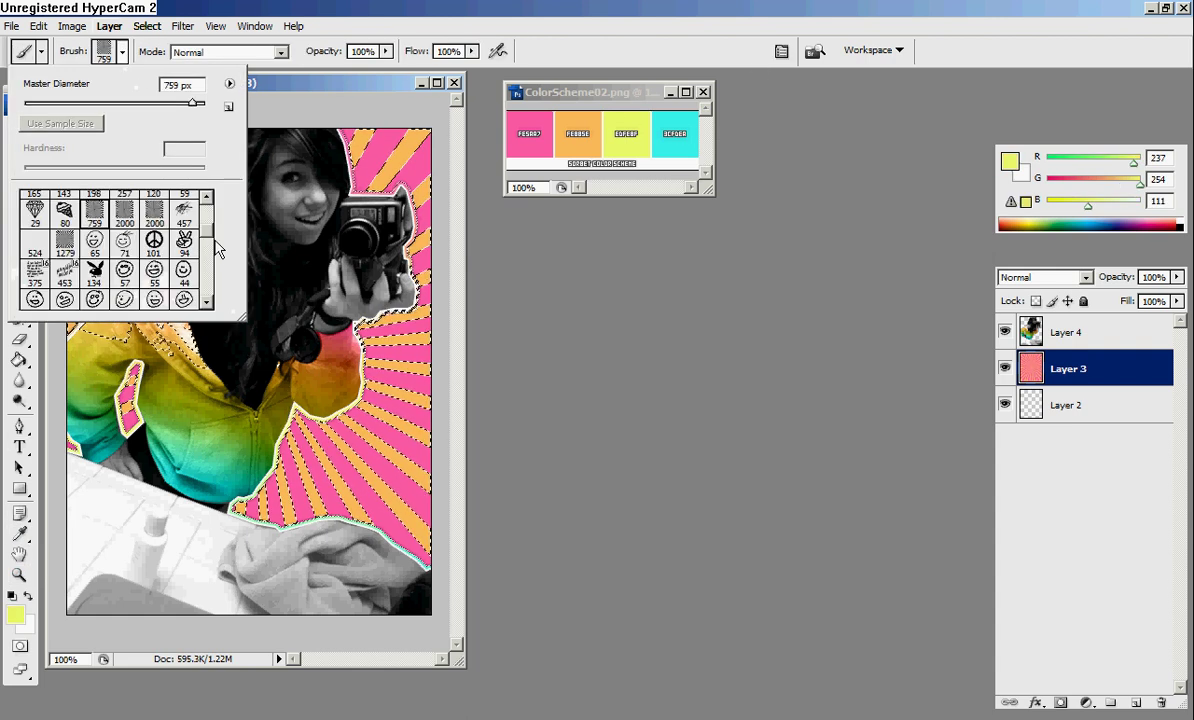
scroll(212, 238, down, 1)
drag(212, 238, 207, 204)
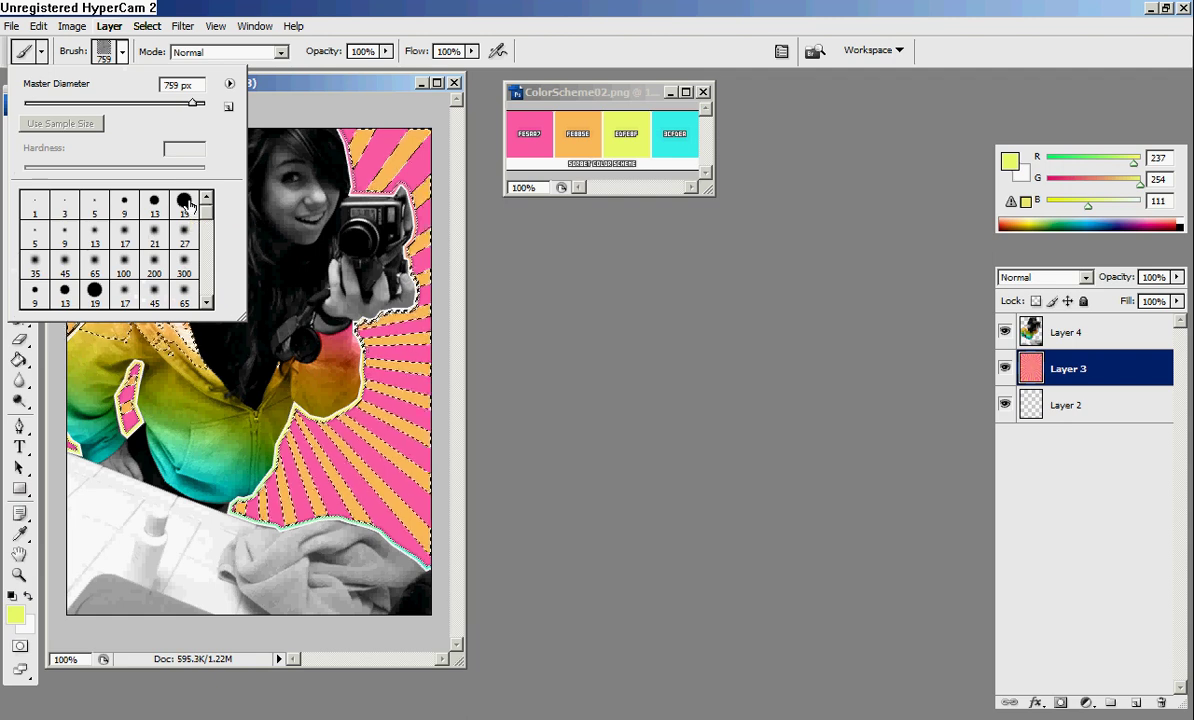
double_click(187, 204)
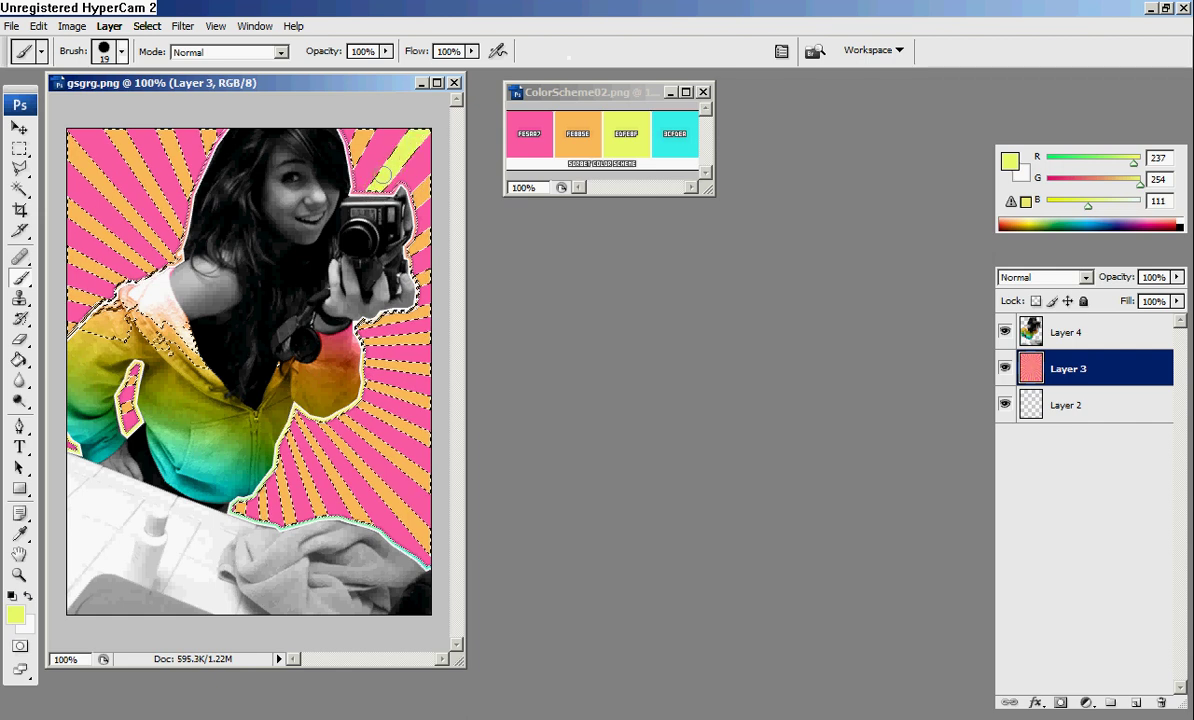
Paint a small cyan stroke over the top-right rays using the scheme's cyan
click(19, 533)
click(674, 130)
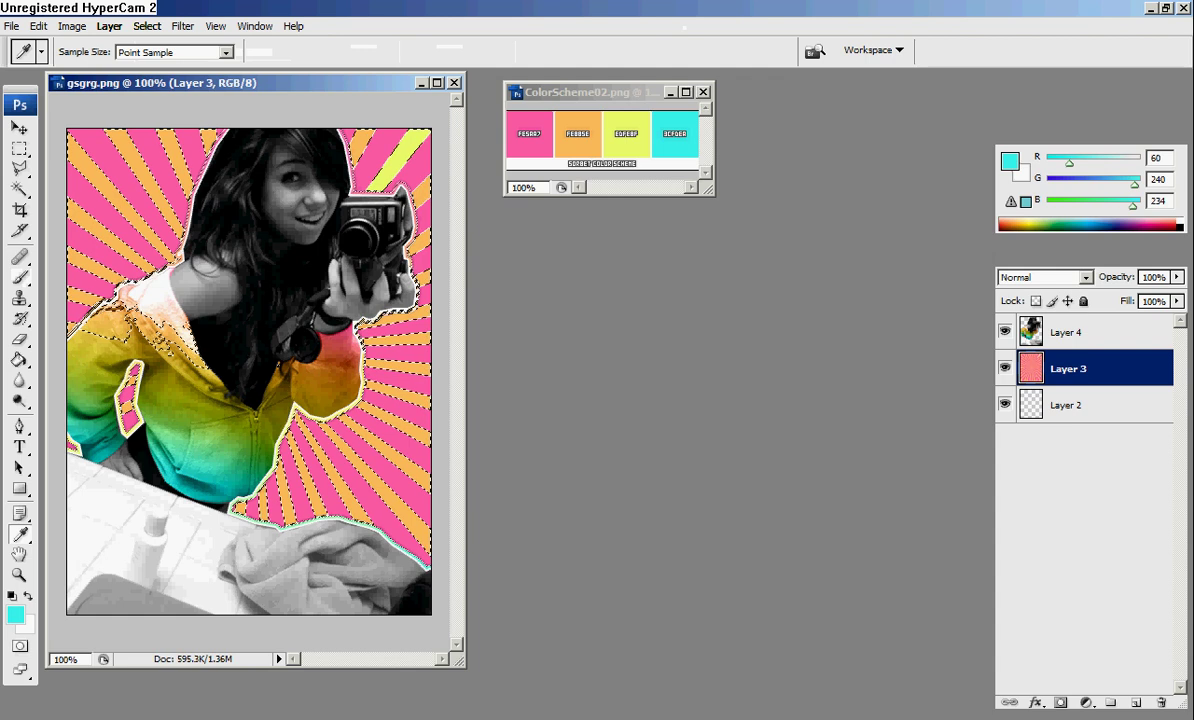
click(19, 278)
drag(416, 200, 428, 185)
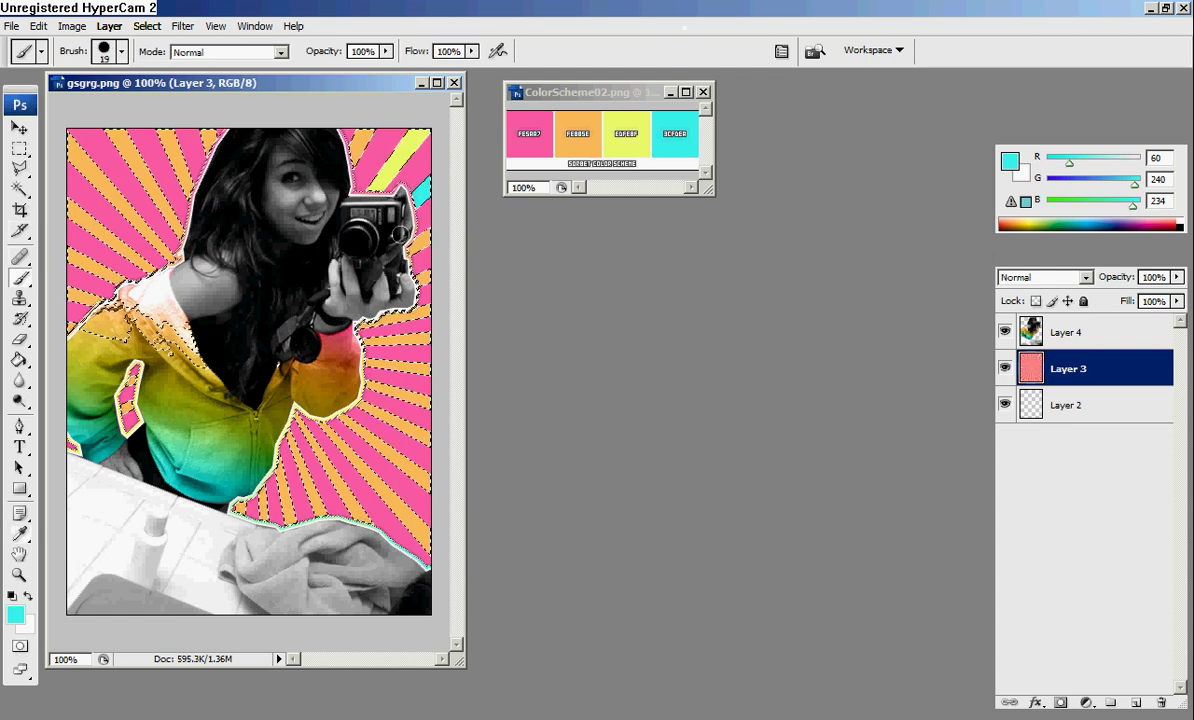
Switch to the scheme's yellow and brush it over more of the selected rays
click(19, 533)
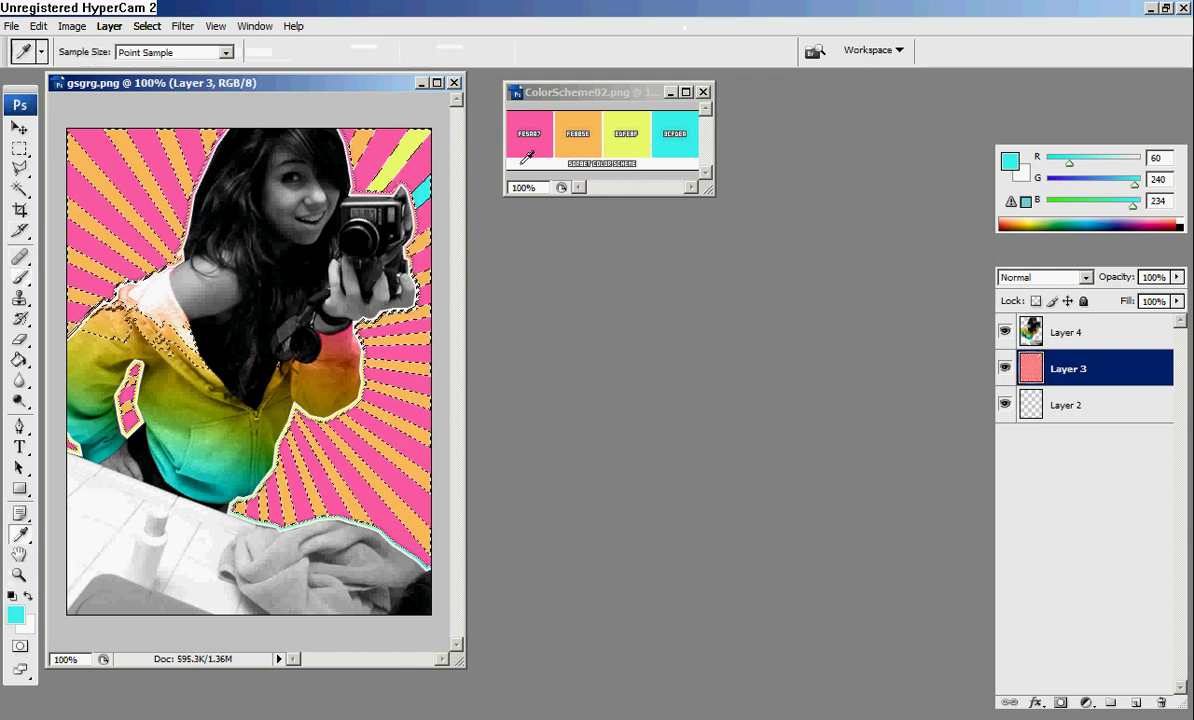
click(624, 130)
click(19, 278)
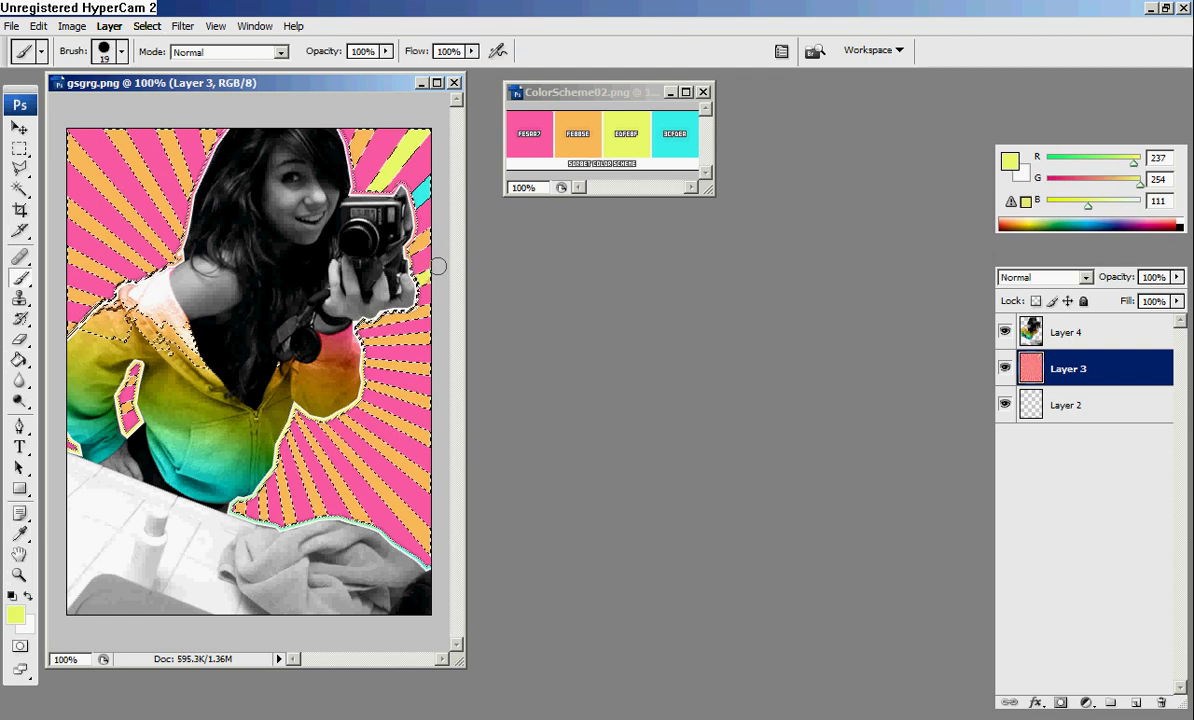
click(19, 533)
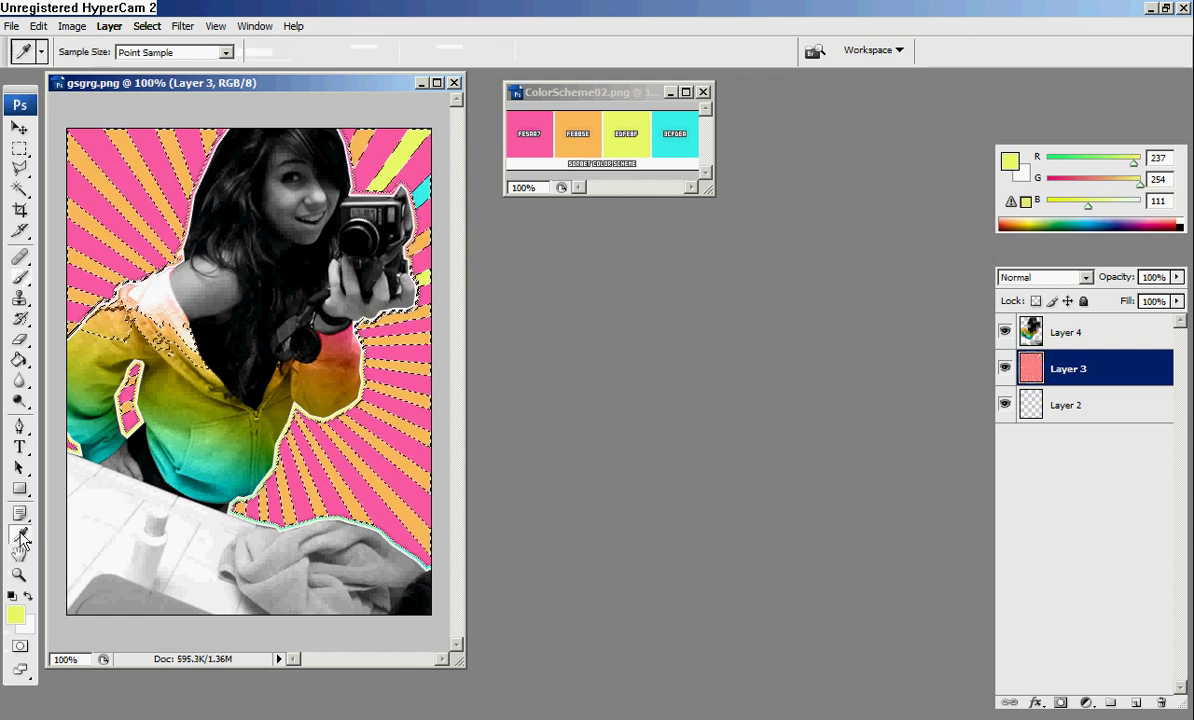
click(19, 277)
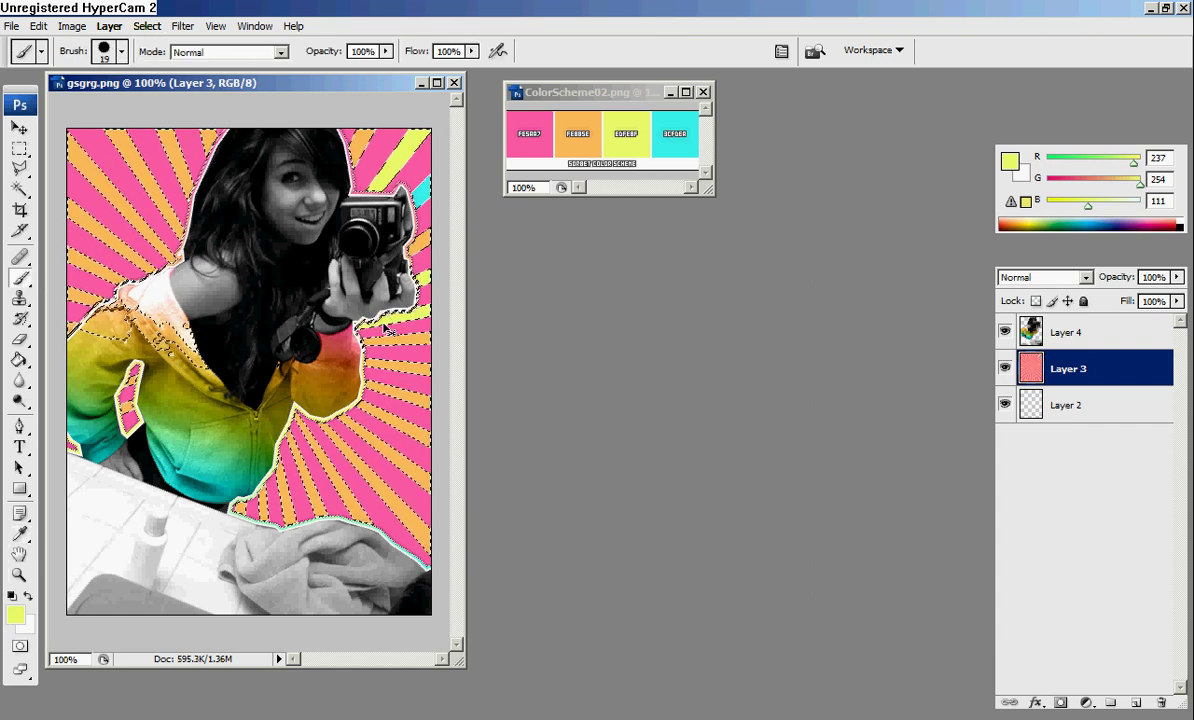
Resample cyan and paint it over the rays beside the hand and camera
click(19, 533)
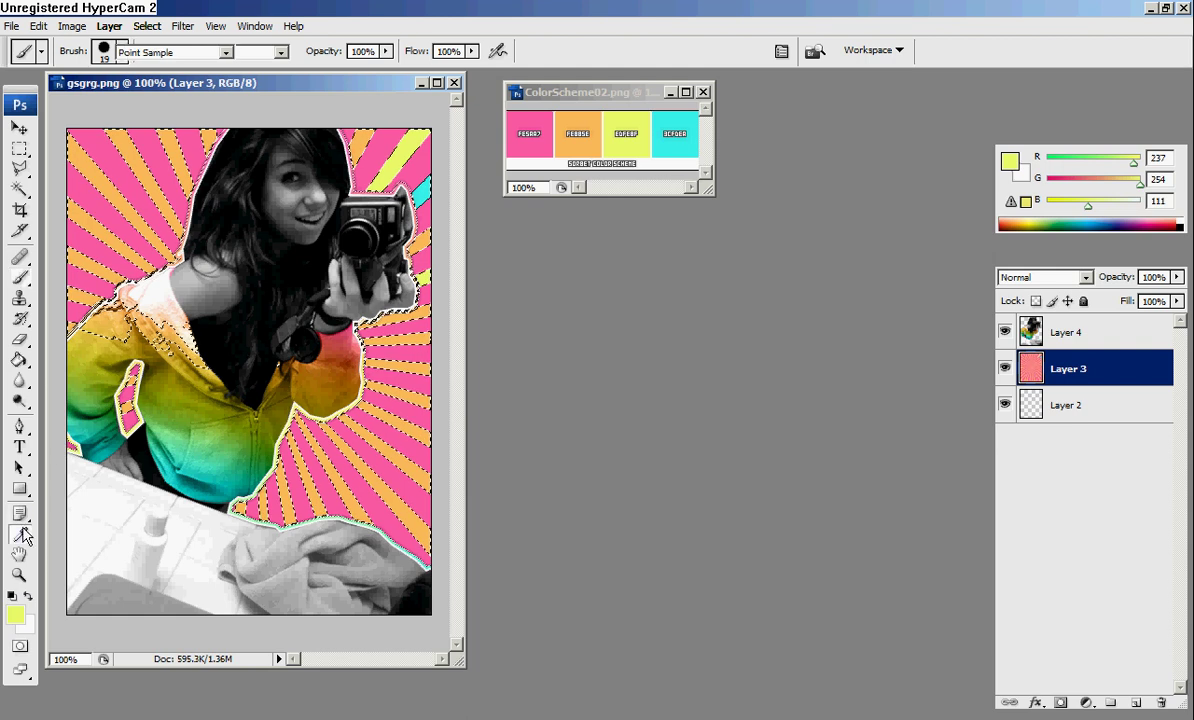
click(421, 190)
key(b)
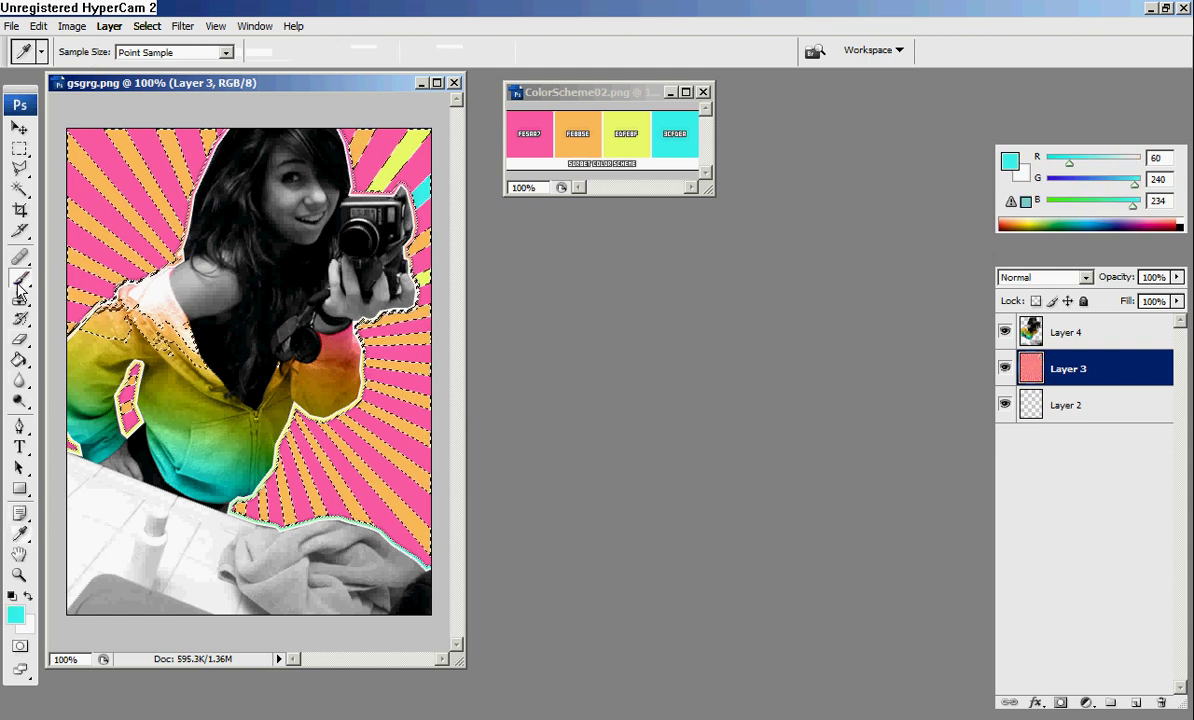
drag(398, 228, 372, 296)
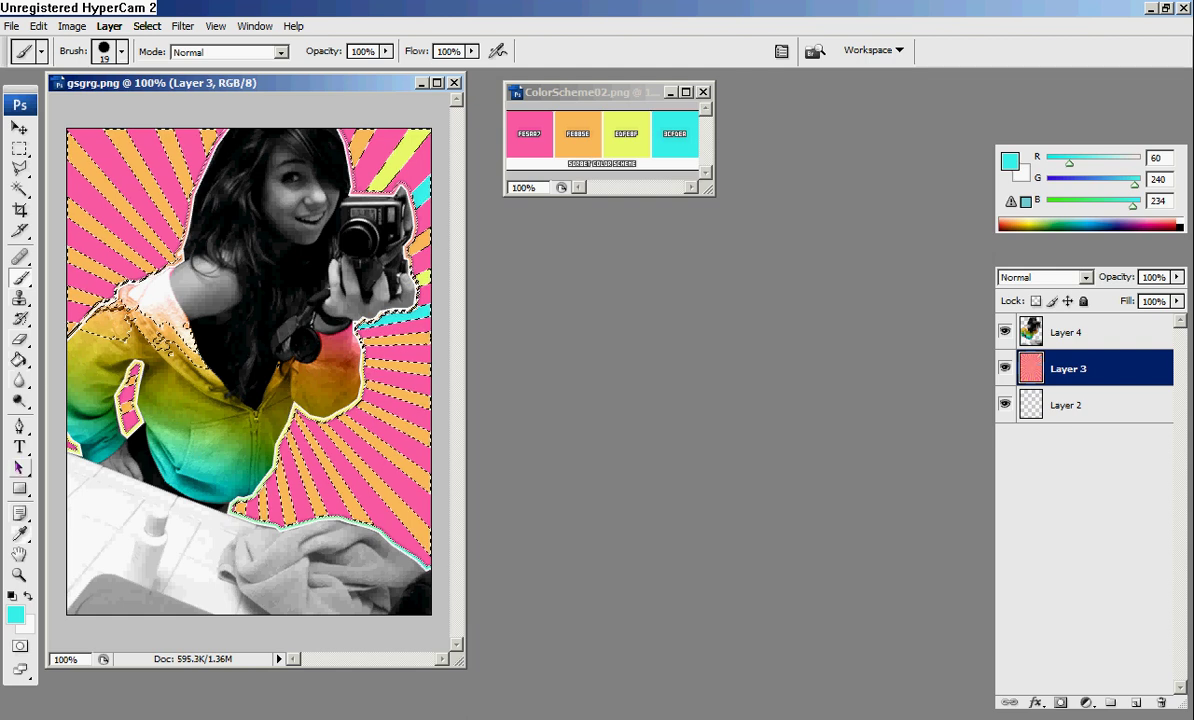
key(i)
key(b)
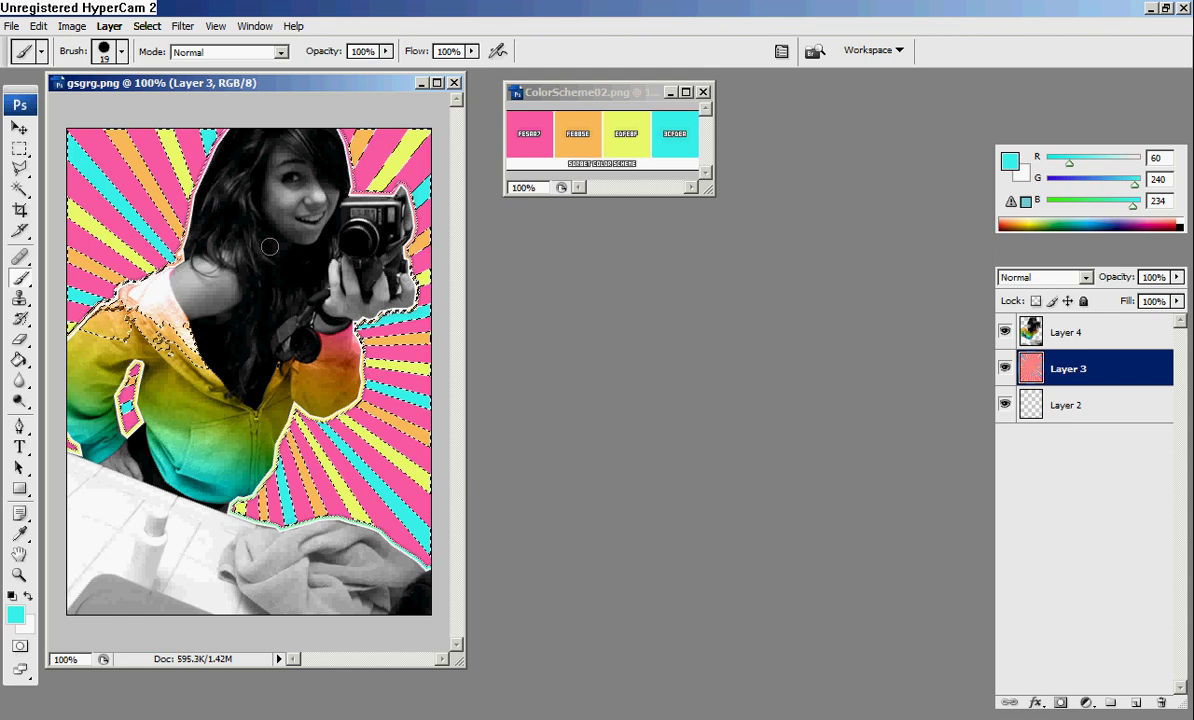
Create a new empty layer and add a Stroke effect in Layer 5's Blending Options
key(ctrl+shift+alt+n)
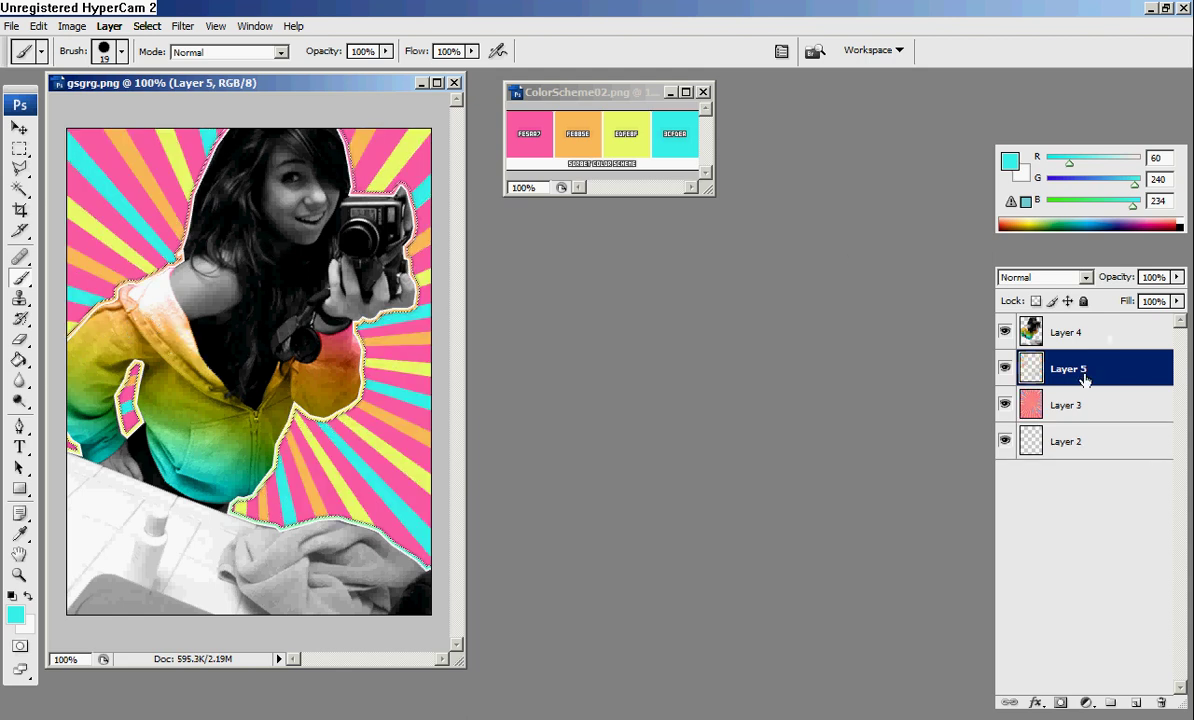
right_click(1015, 352)
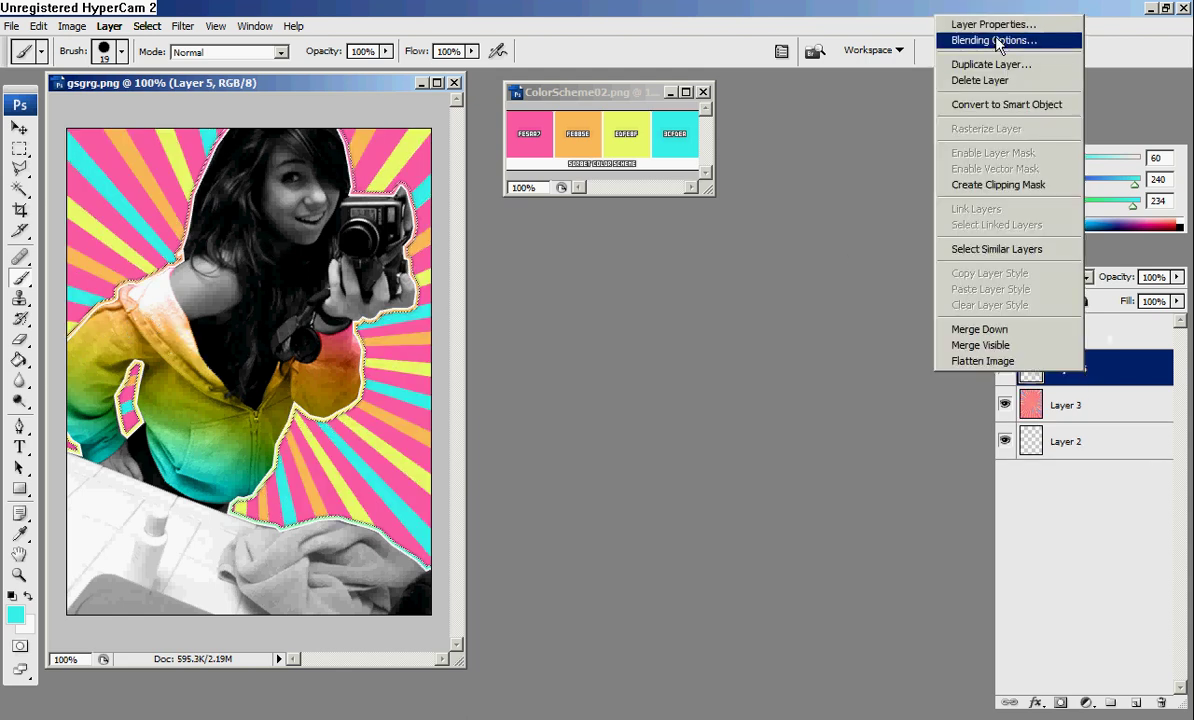
click(990, 38)
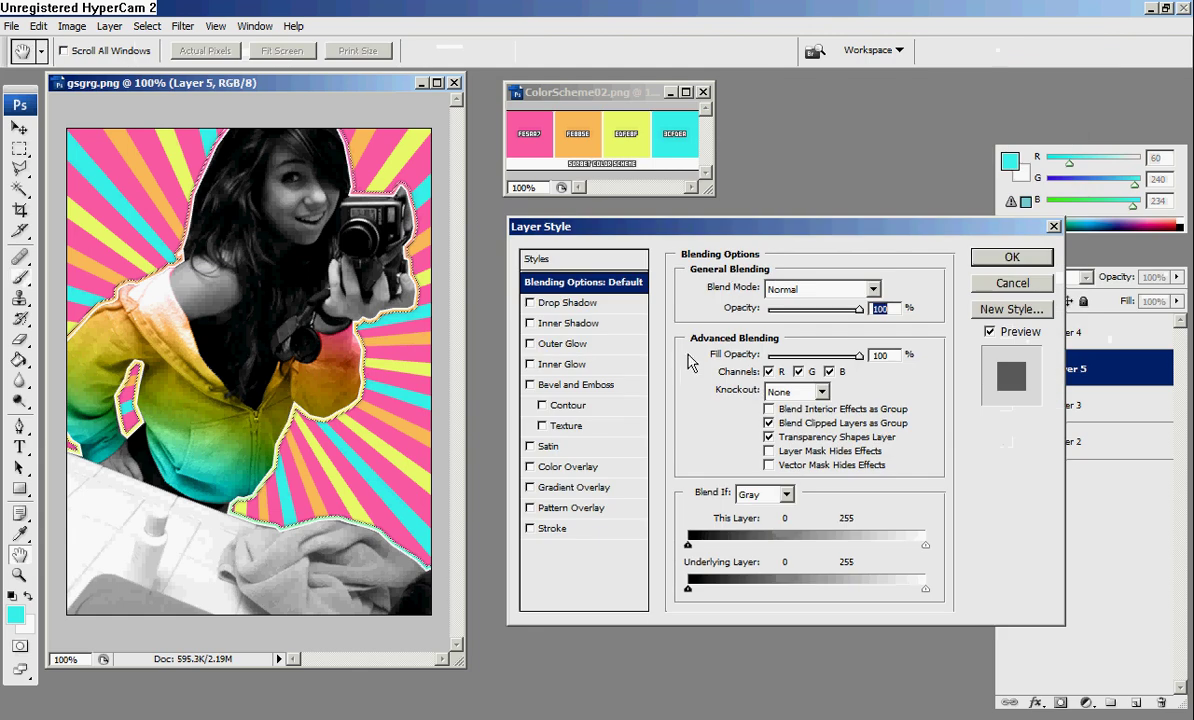
click(558, 528)
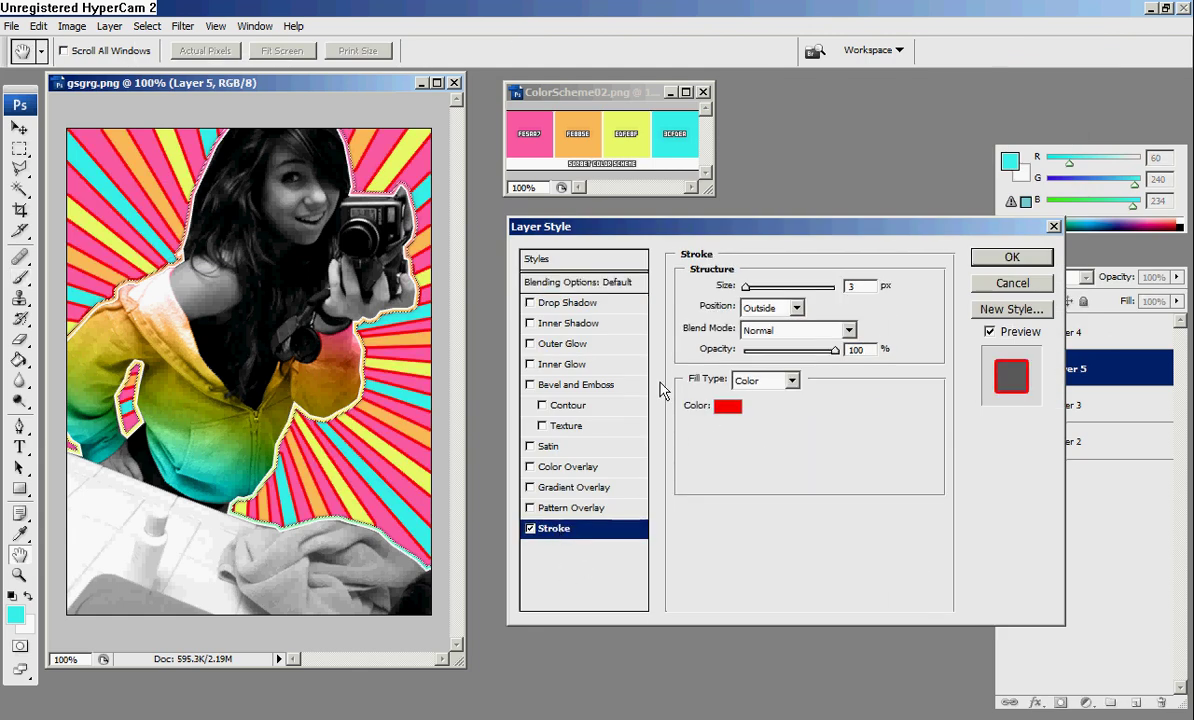
Make the stroke a 1 px Pattern fill using the black-and-white diagonal staircase pattern
click(790, 380)
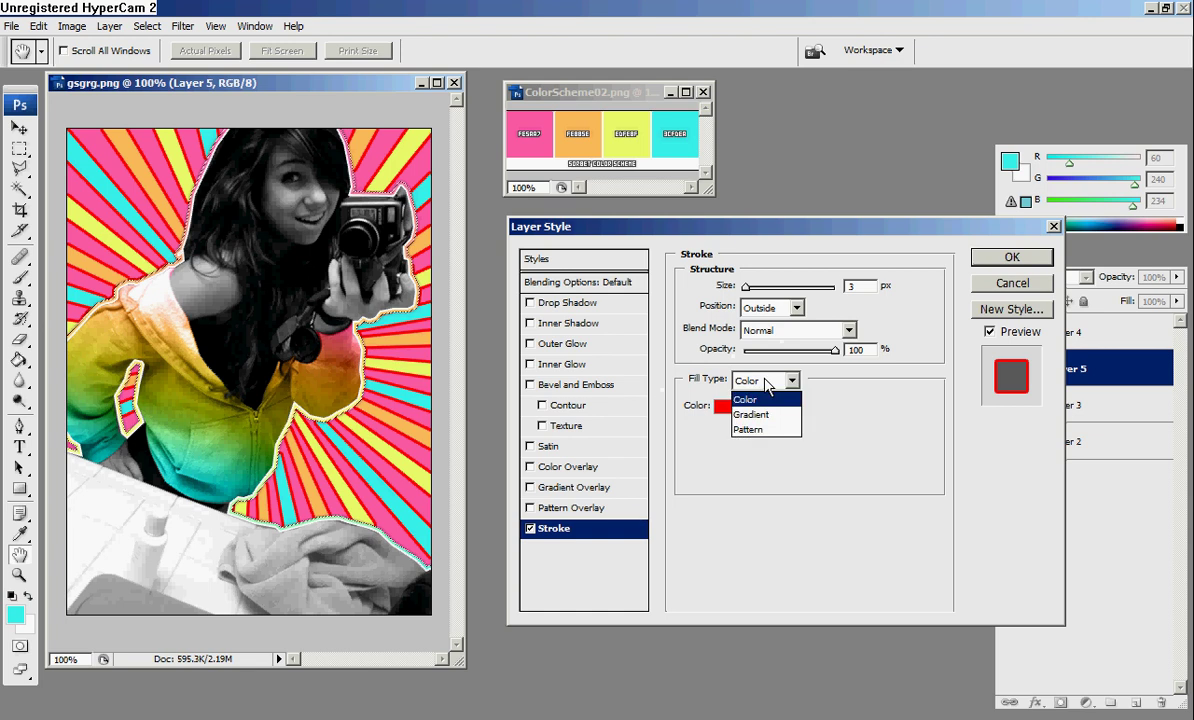
click(765, 430)
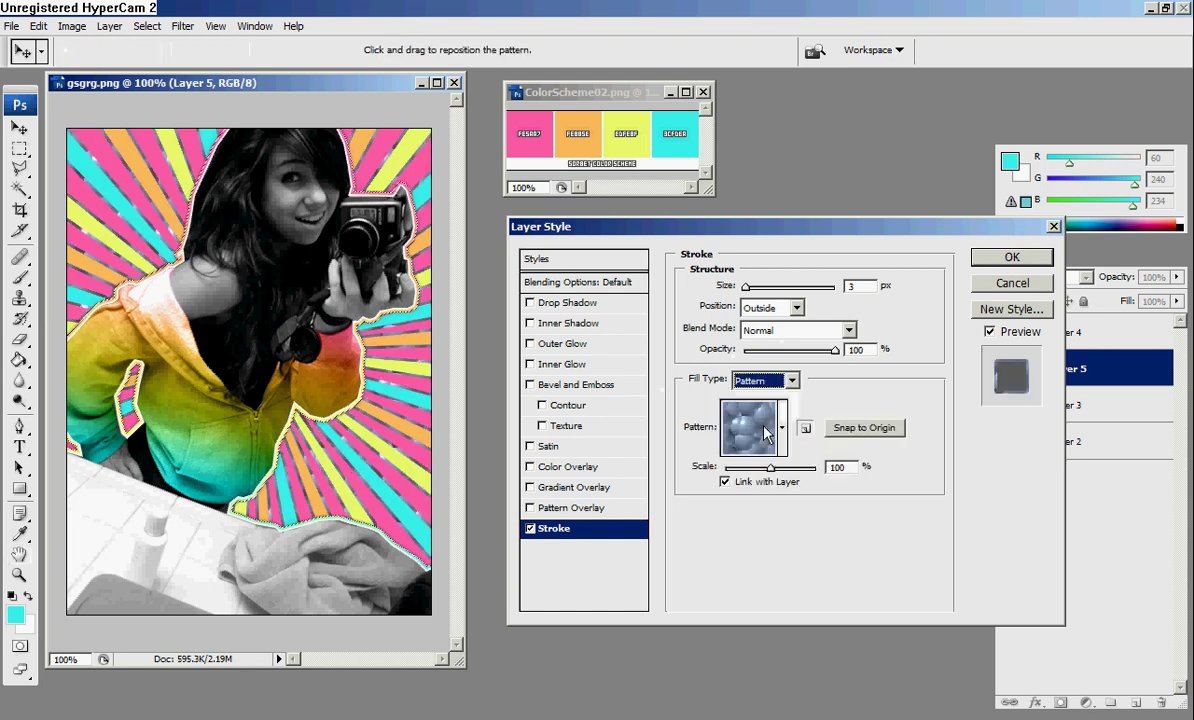
click(745, 425)
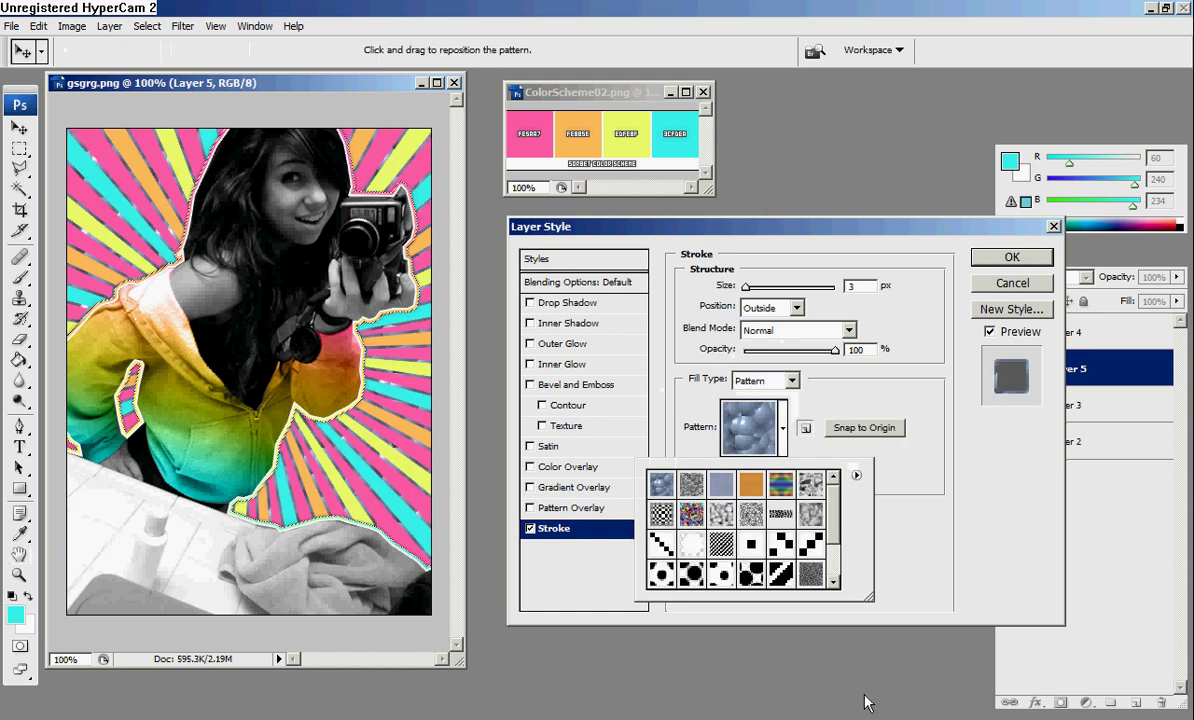
click(810, 543)
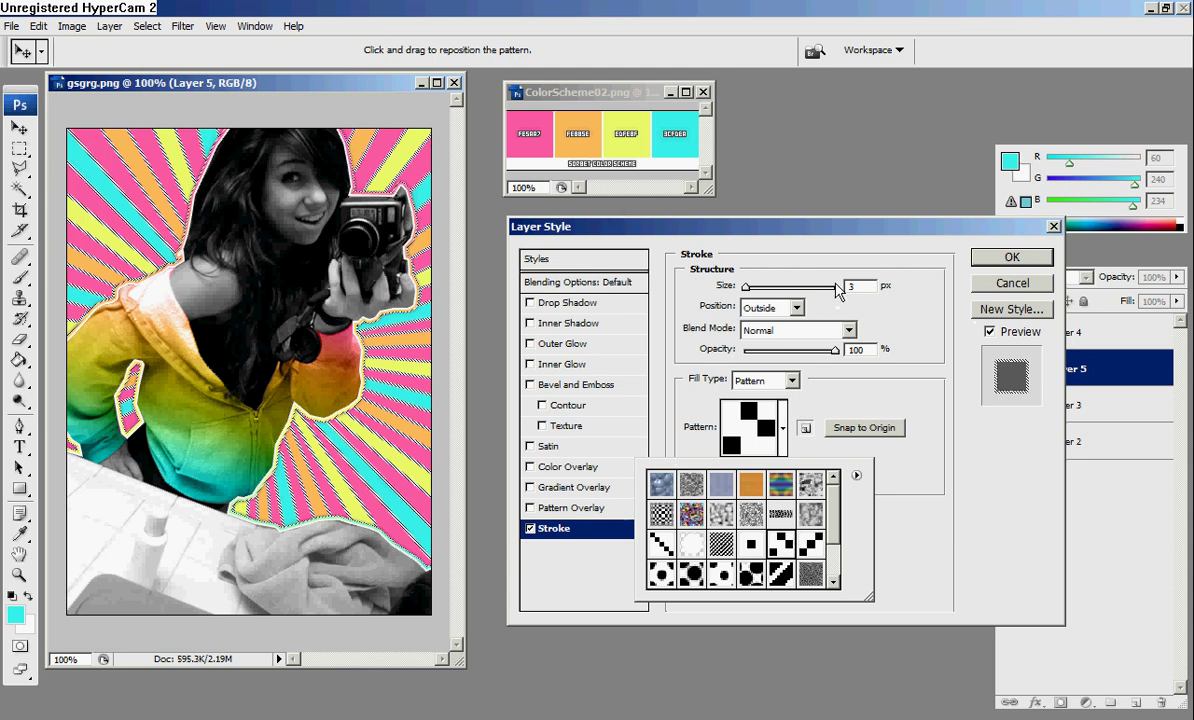
click(790, 268)
text(1)
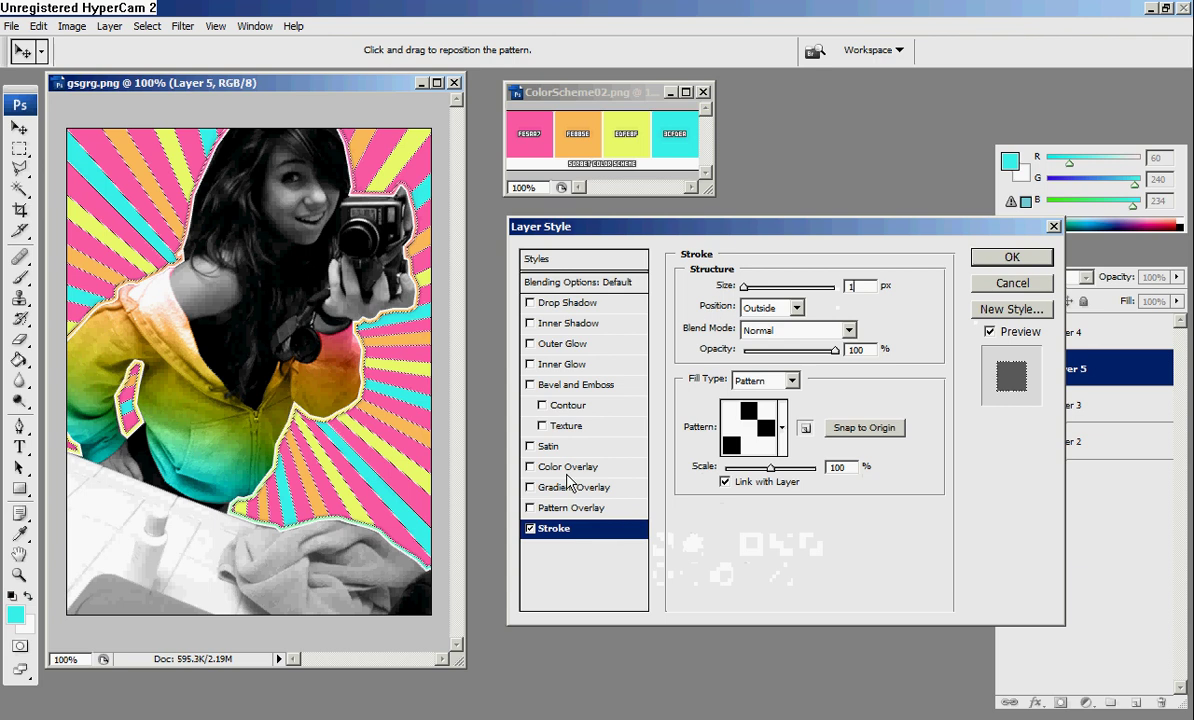
click(726, 434)
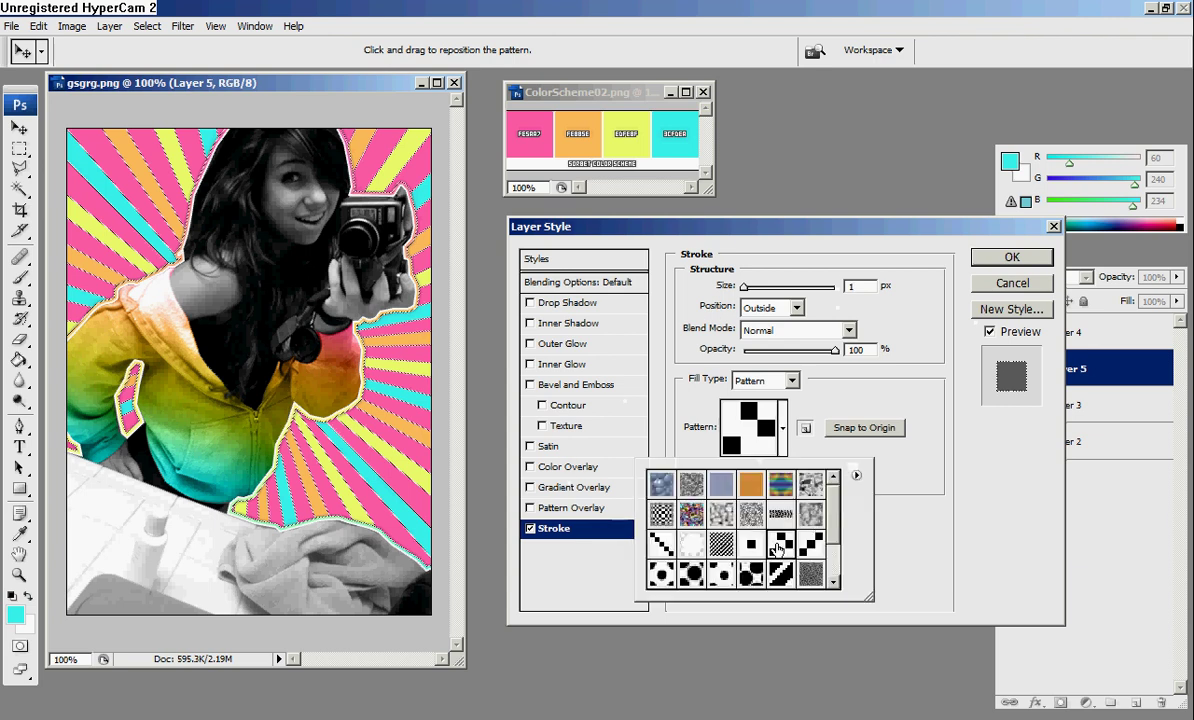
click(811, 543)
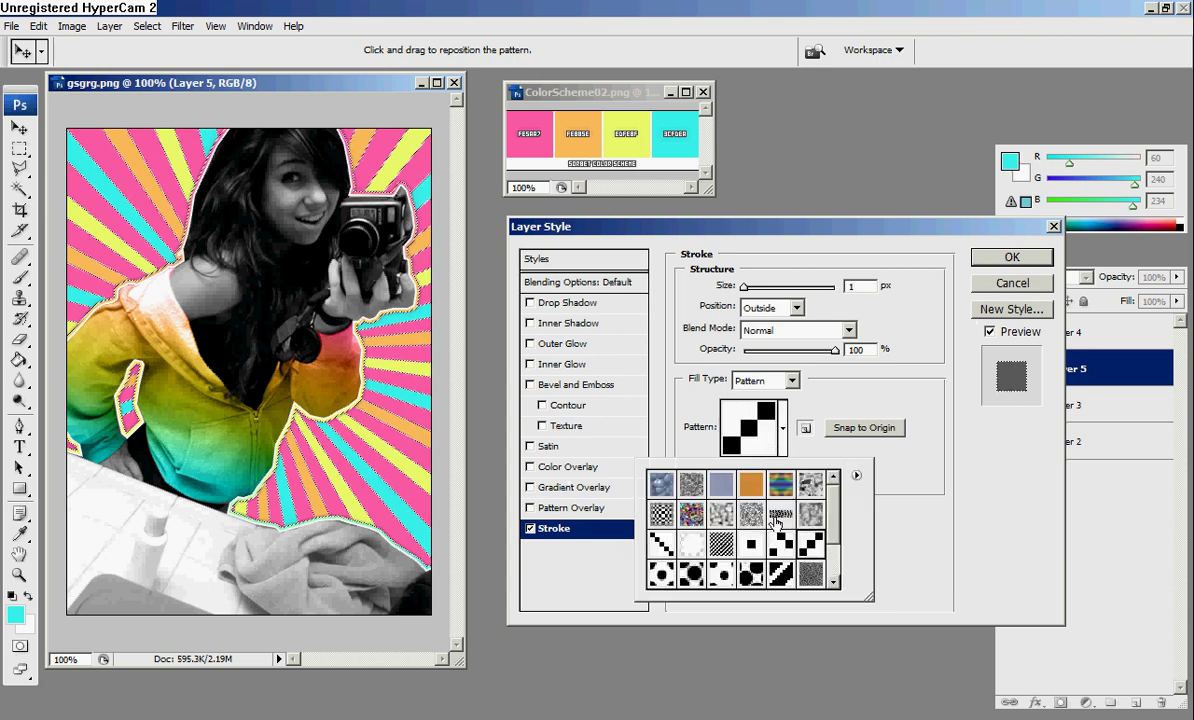
Enable Drop Shadow, then a white polka-dot Pattern Overlay blended as Soft Light
click(565, 305)
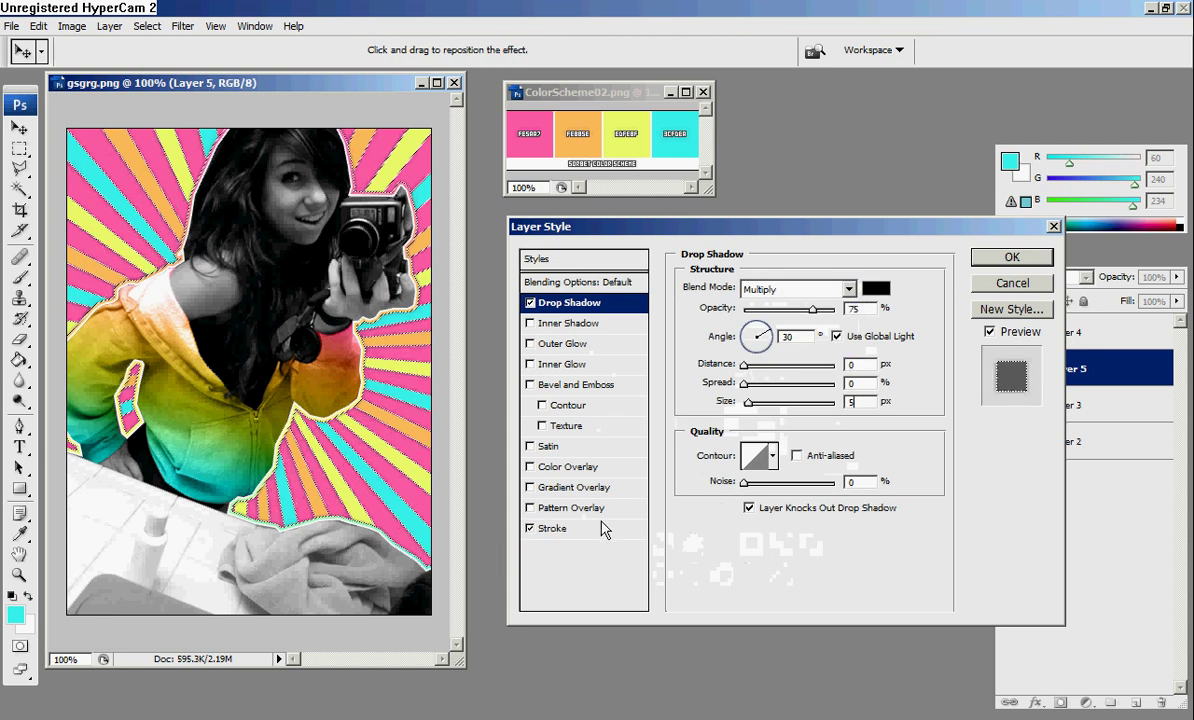
click(570, 508)
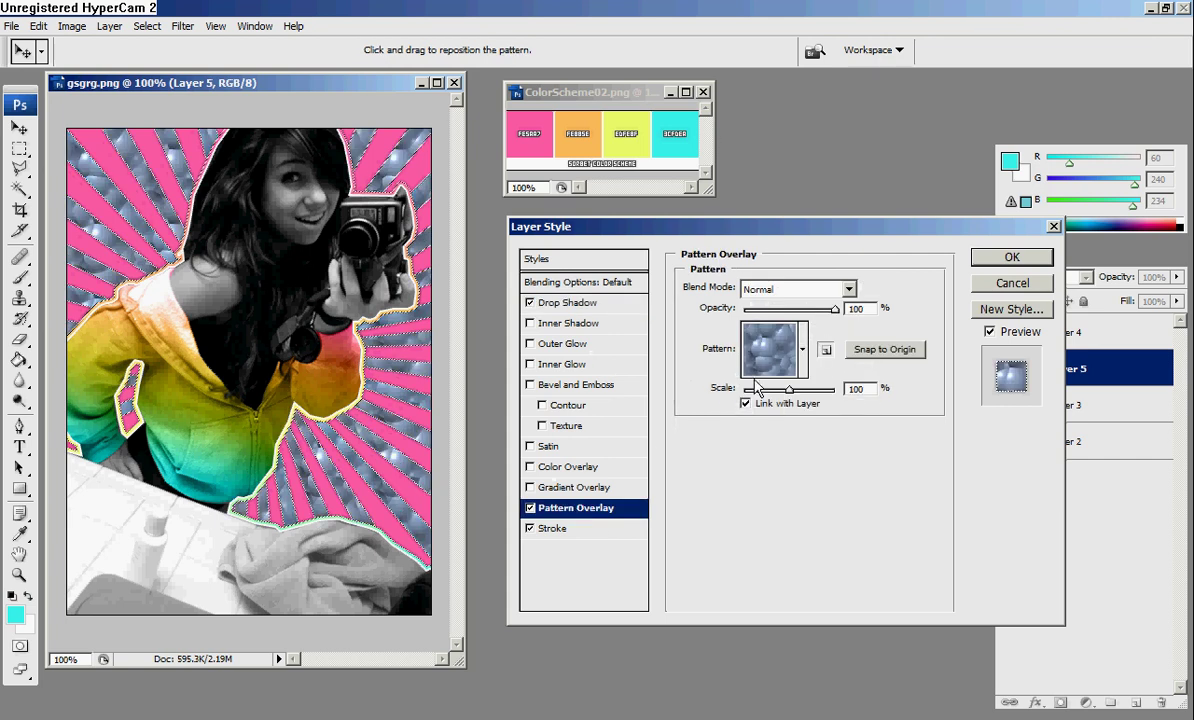
click(760, 355)
click(711, 466)
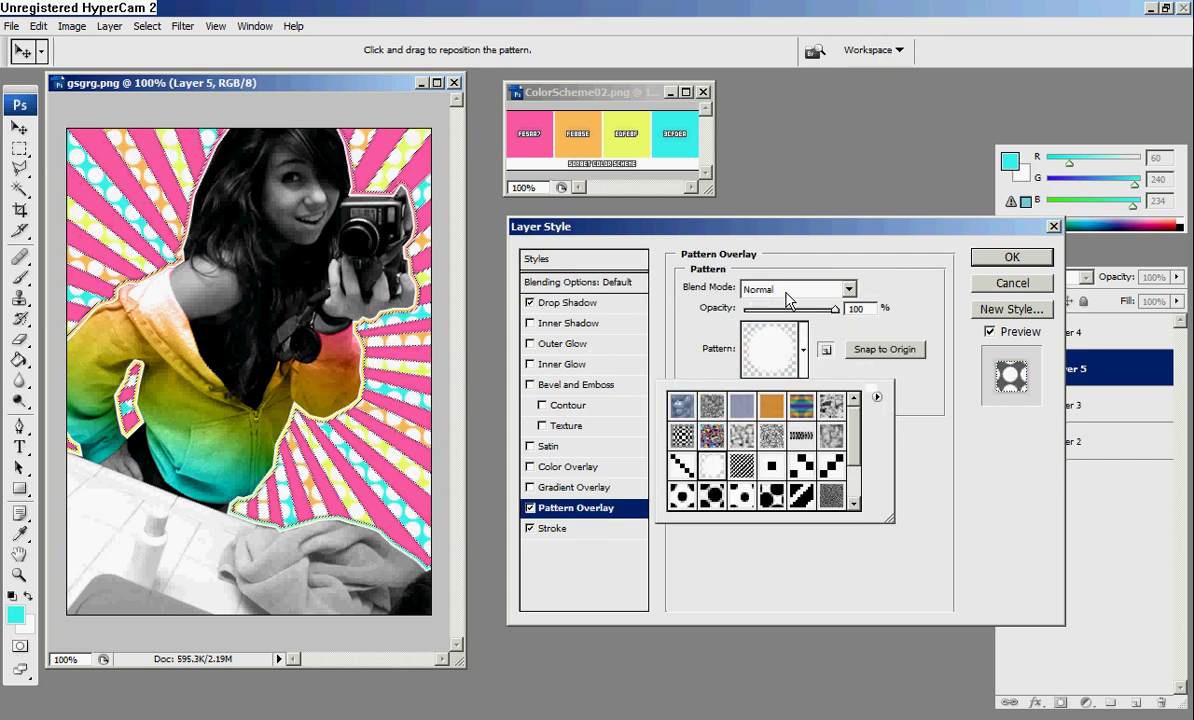
click(760, 289)
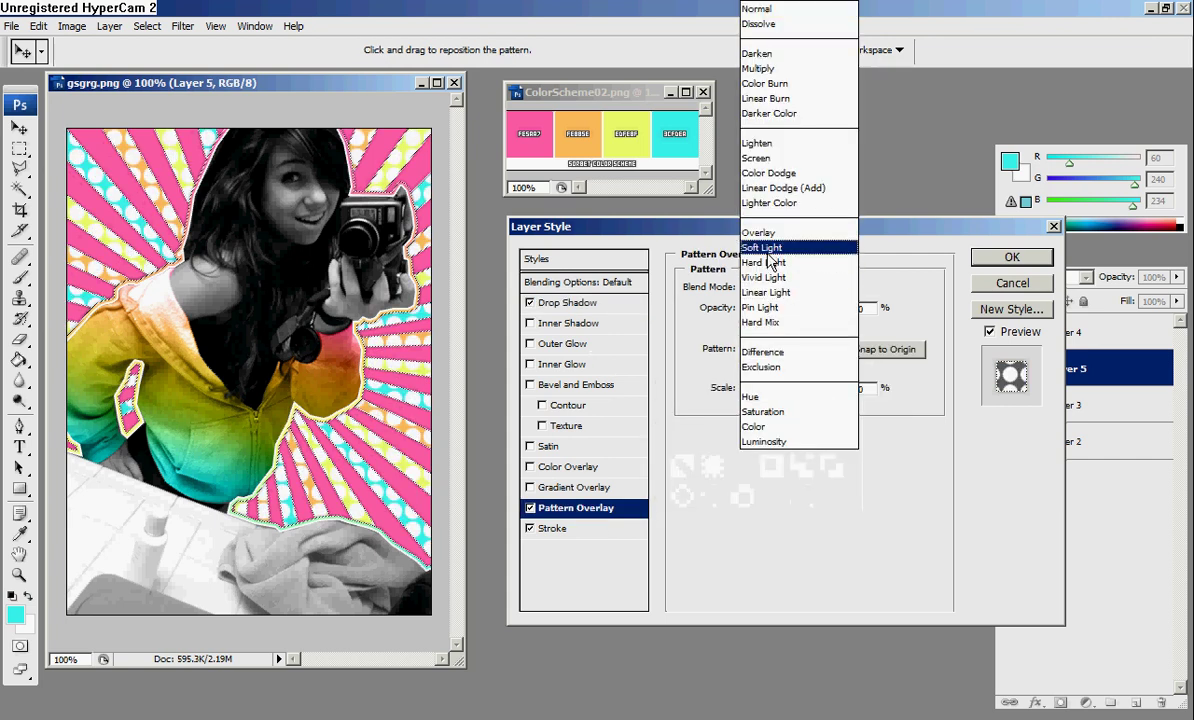
click(770, 250)
Apply the layer styles, move Layer 2 above Layer 5, and magic-wand a canvas area
key(Return)
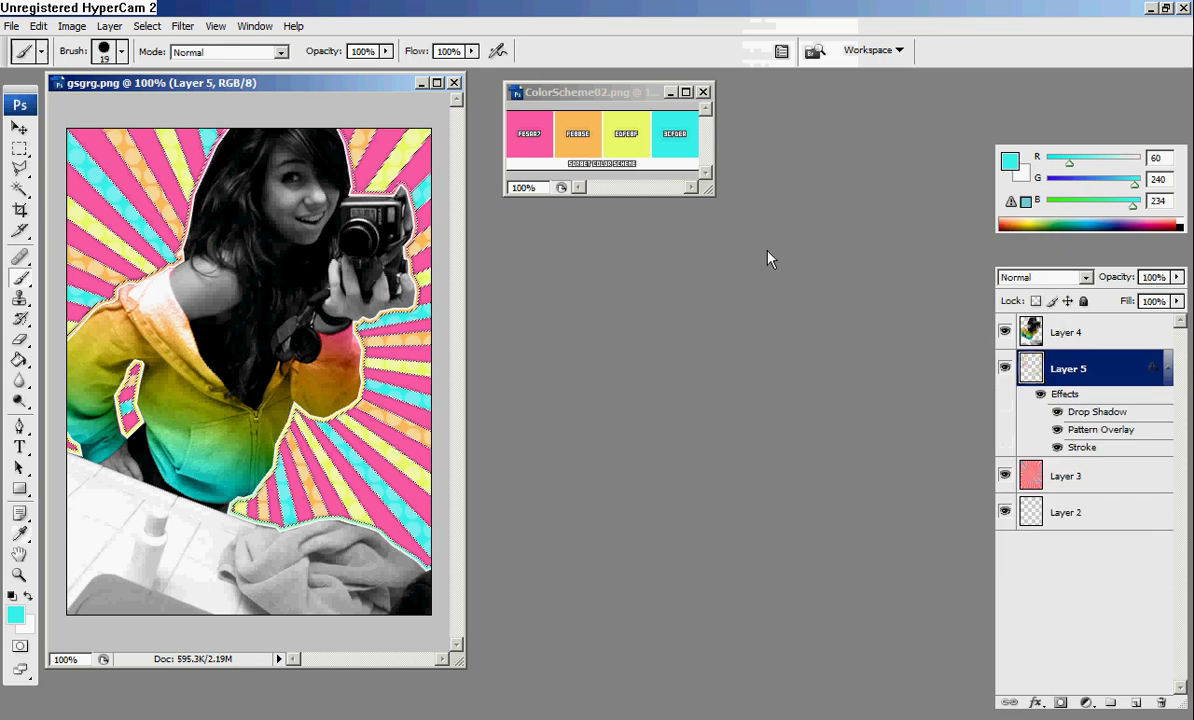
key(w)
drag(1065, 512, 1071, 368)
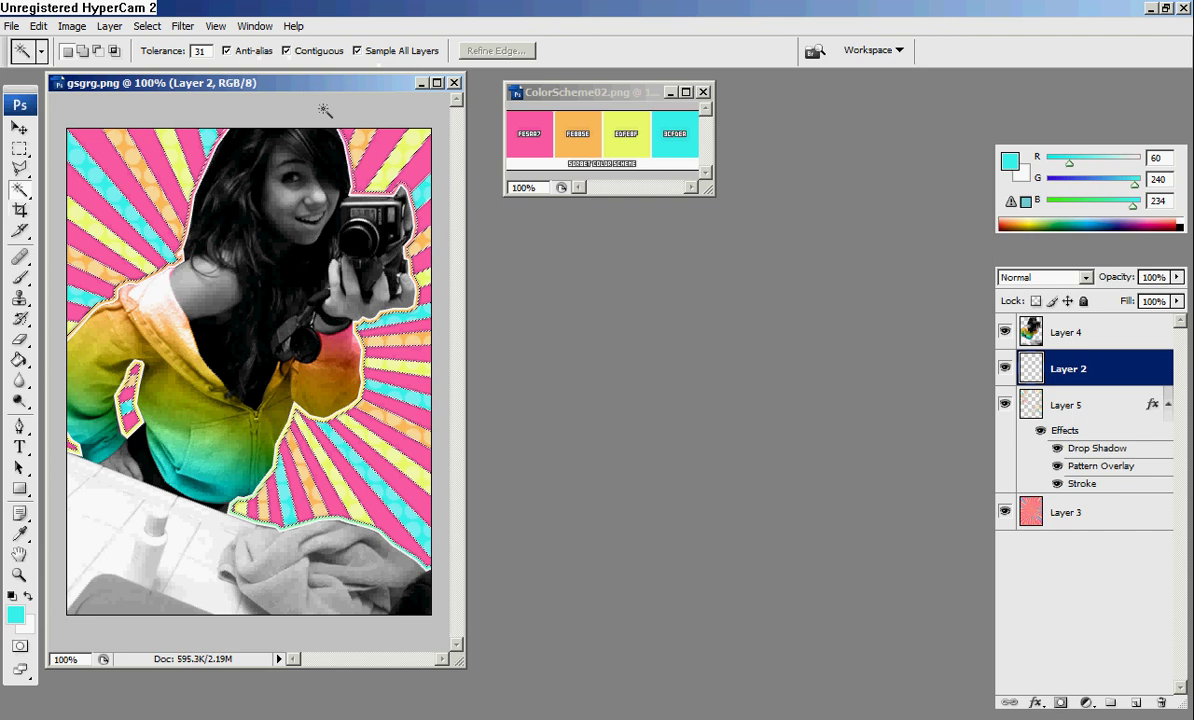
click(349, 137)
Set the foreground painting colour to white (ffffff)
click(15, 613)
click(535, 254)
click(428, 241)
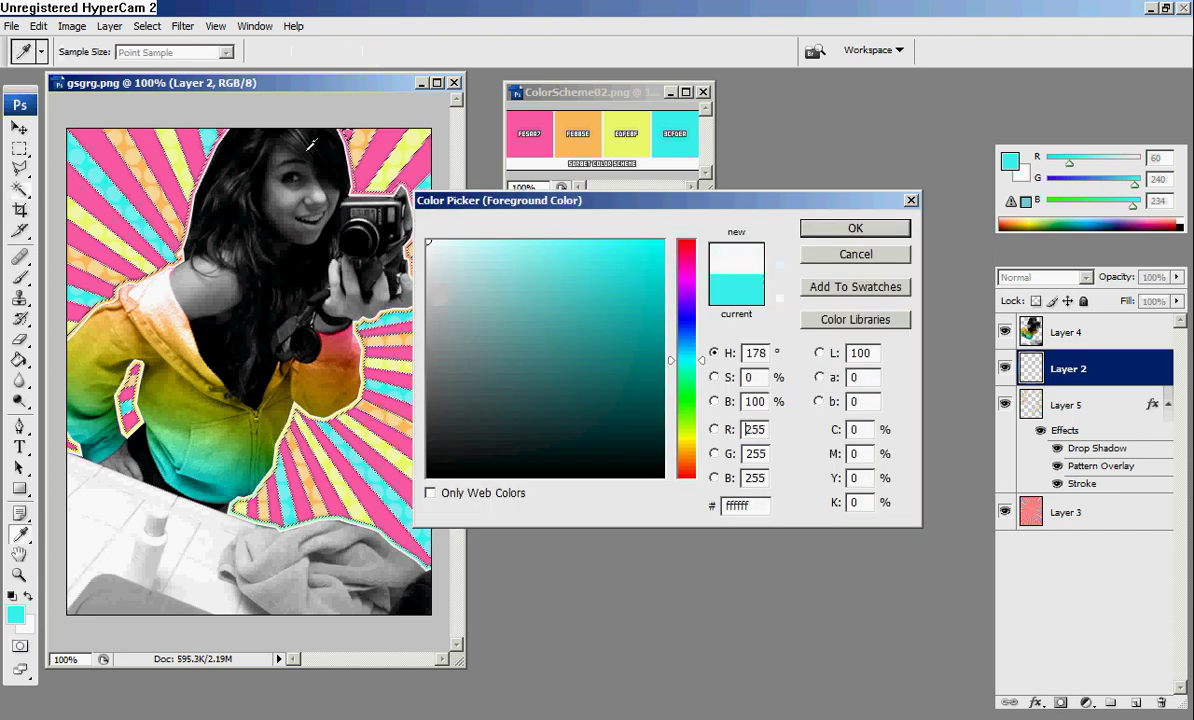
key(Return)
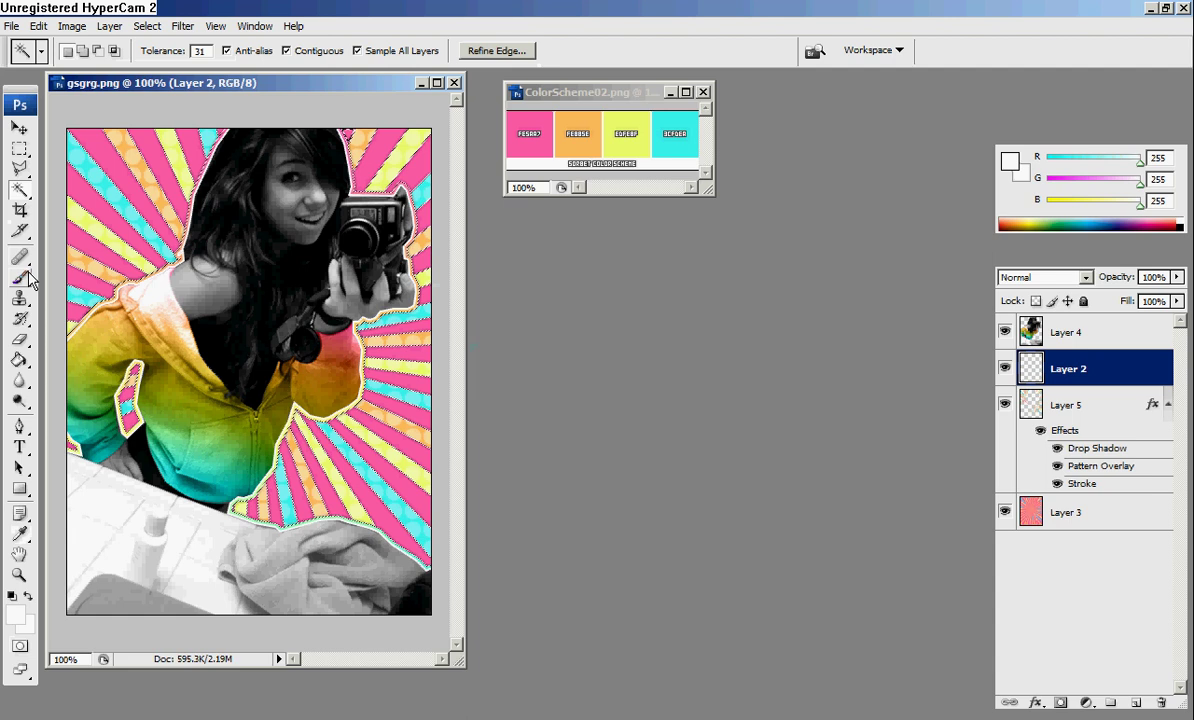
Select the Brush tool with the 257 px custom brush preset
click(19, 276)
click(121, 51)
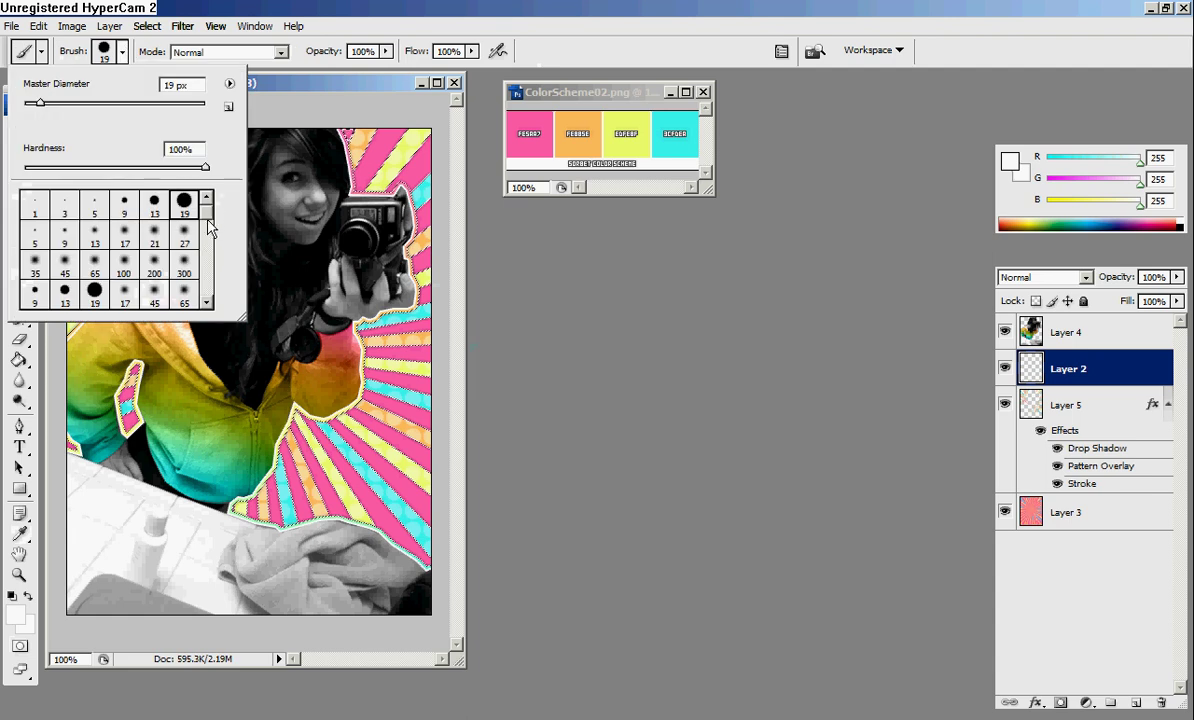
mouse_move(206, 208)
mouse_down()
mouse_move(208, 262)
mouse_move(212, 238)
mouse_up()
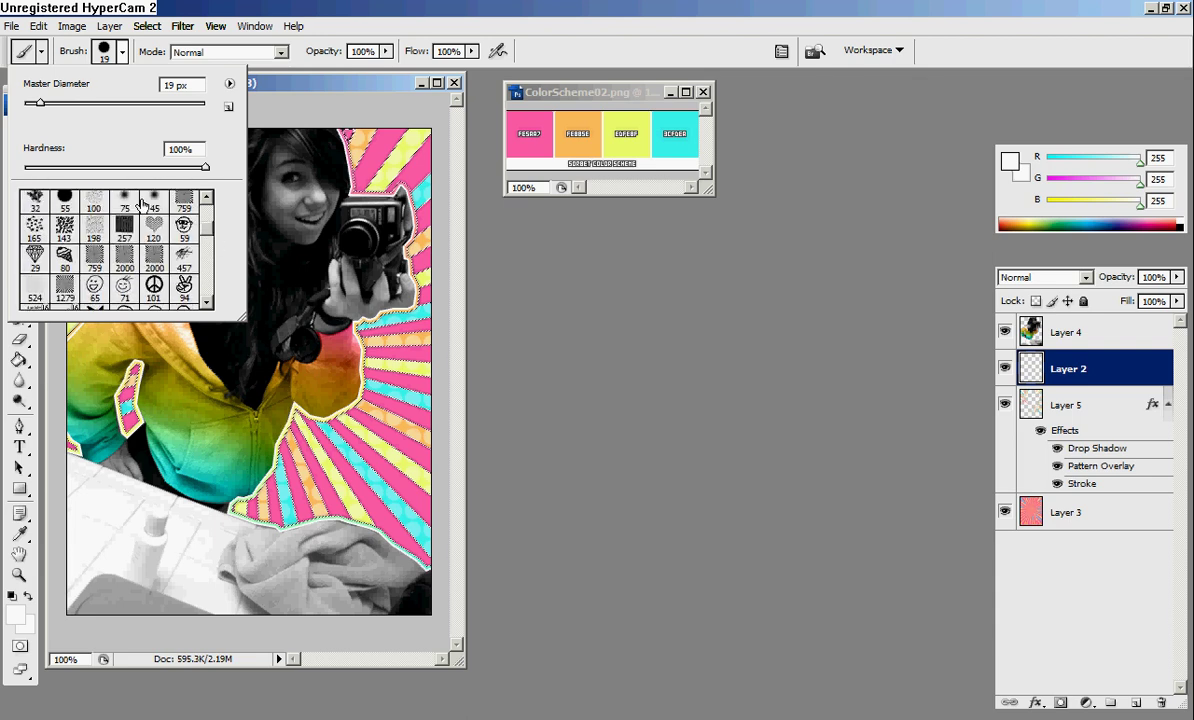
double_click(110, 212)
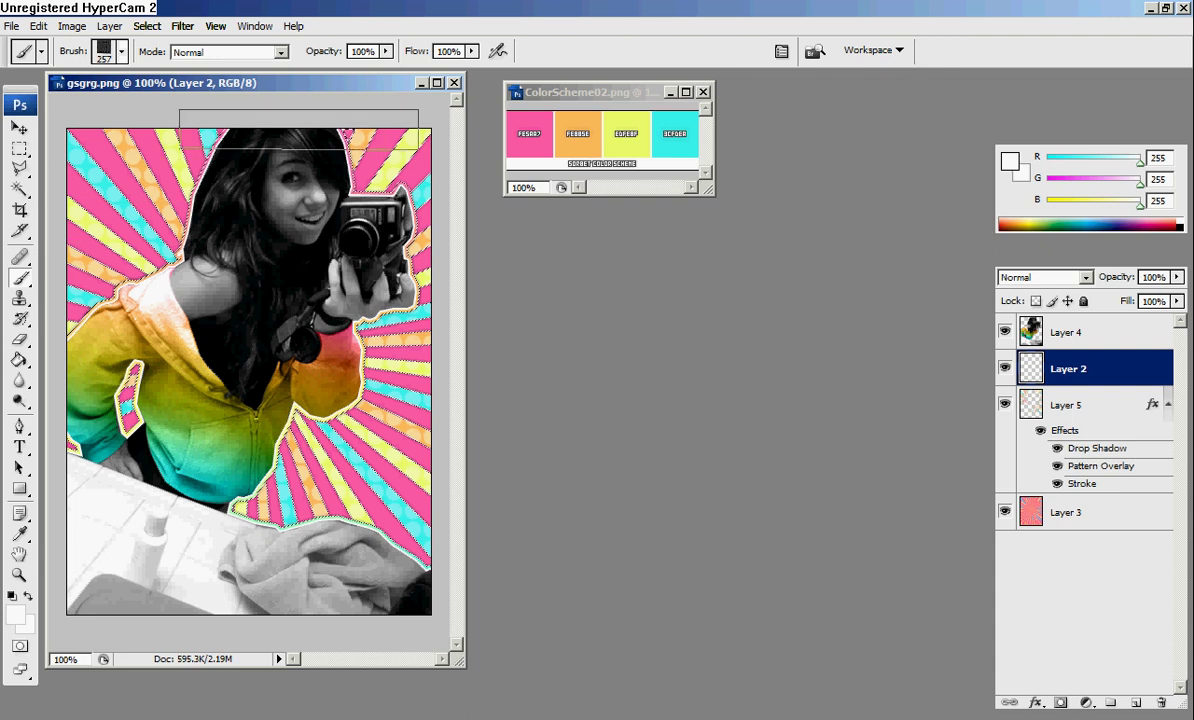
click(18, 196)
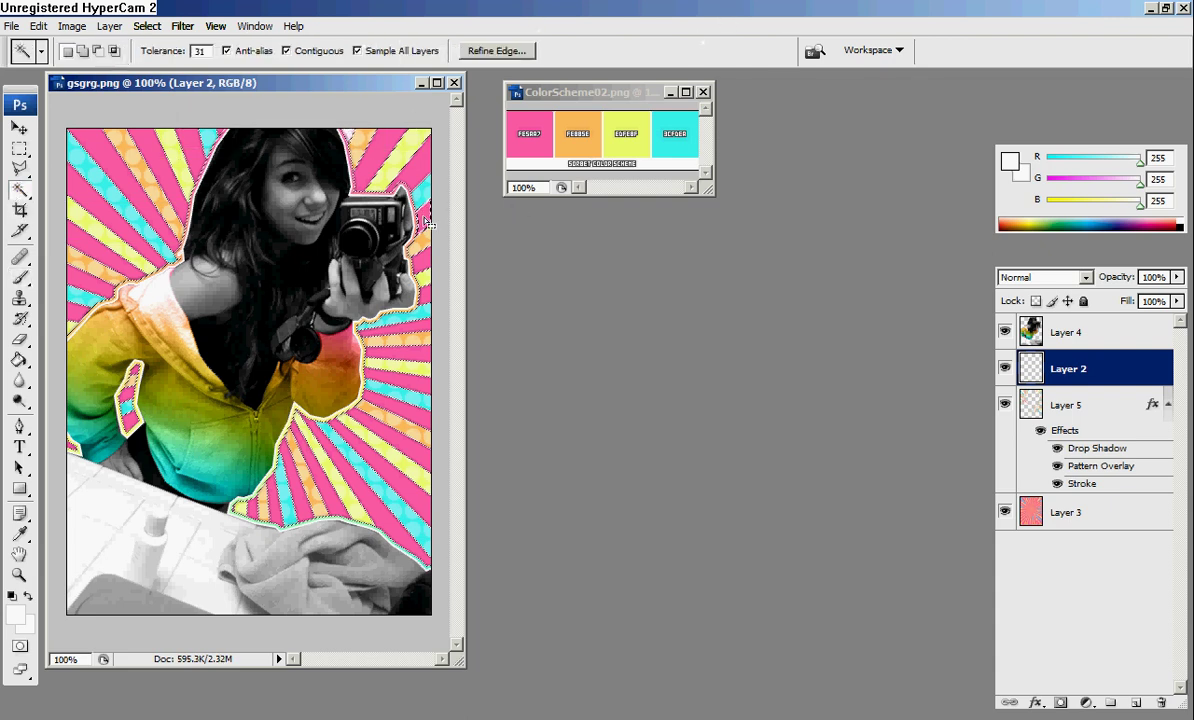
click(19, 277)
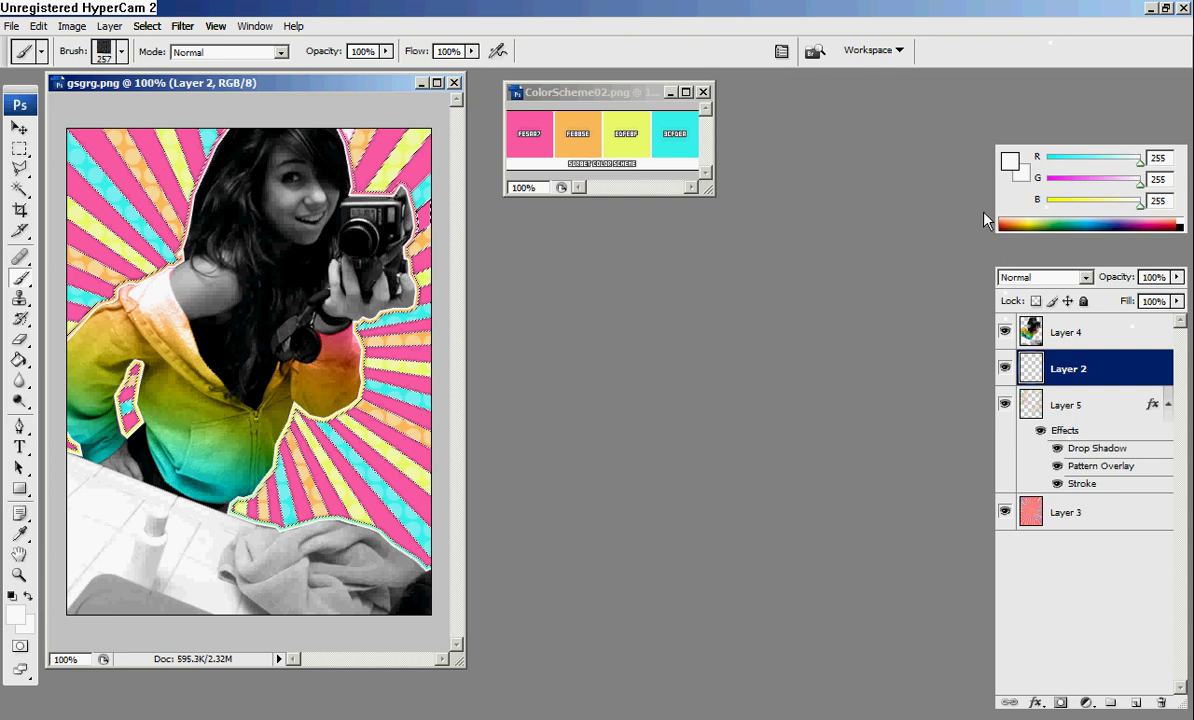
Tilt the brush tip angle to 8° in the Brushes panel, after trying -22° and 37°
key(F5)
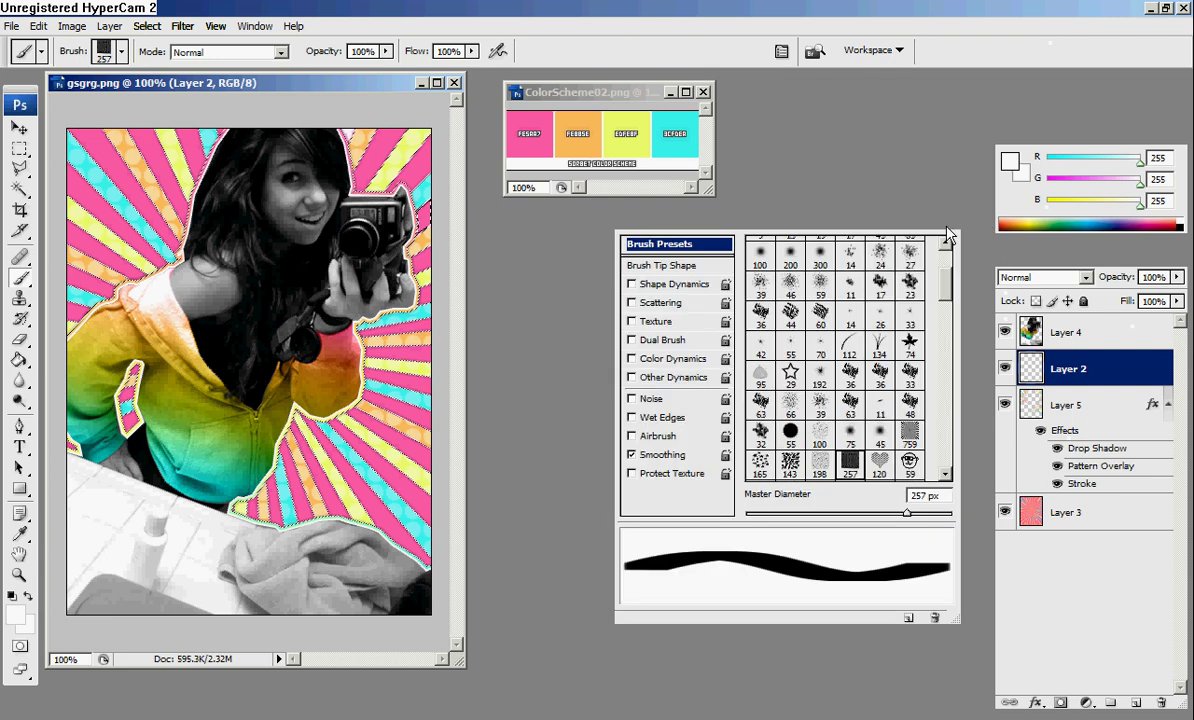
click(668, 266)
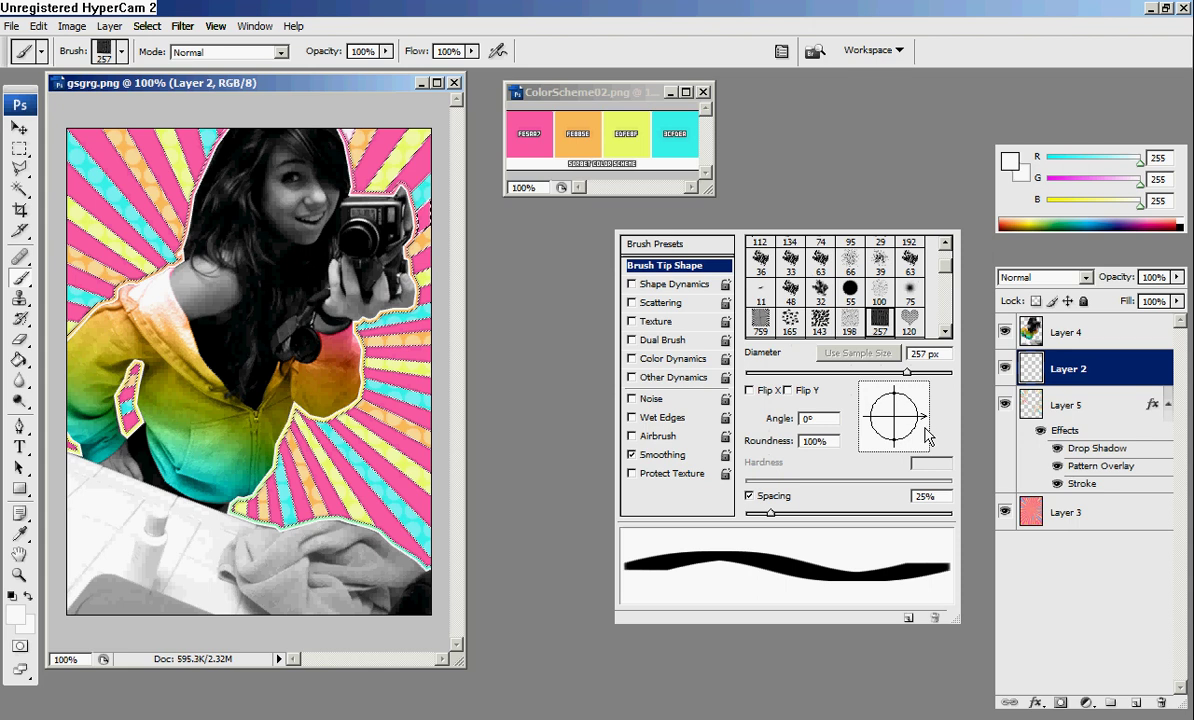
drag(927, 436, 927, 428)
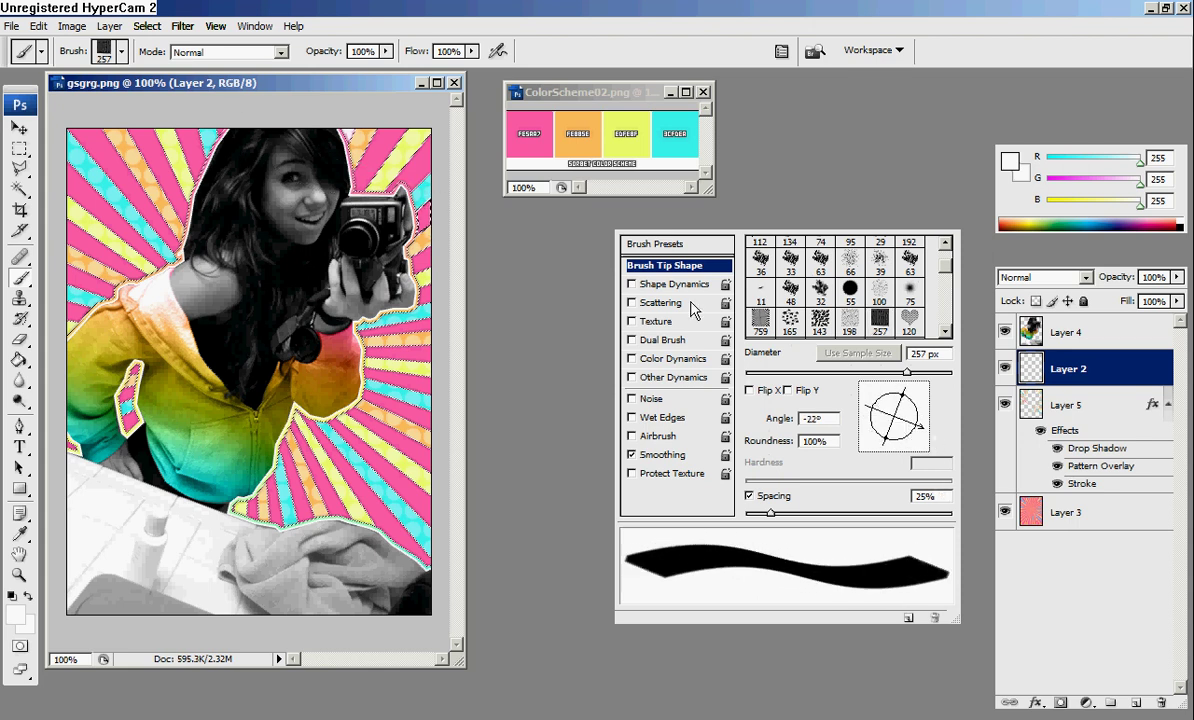
drag(864, 404, 928, 398)
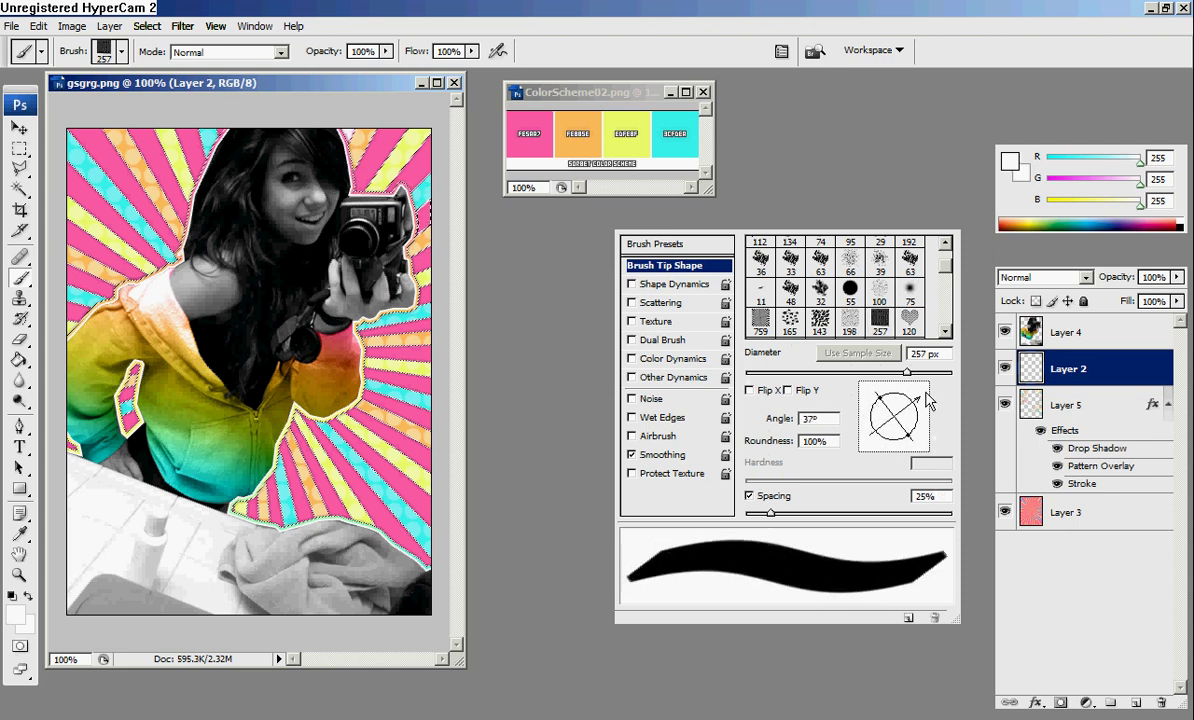
key(F5)
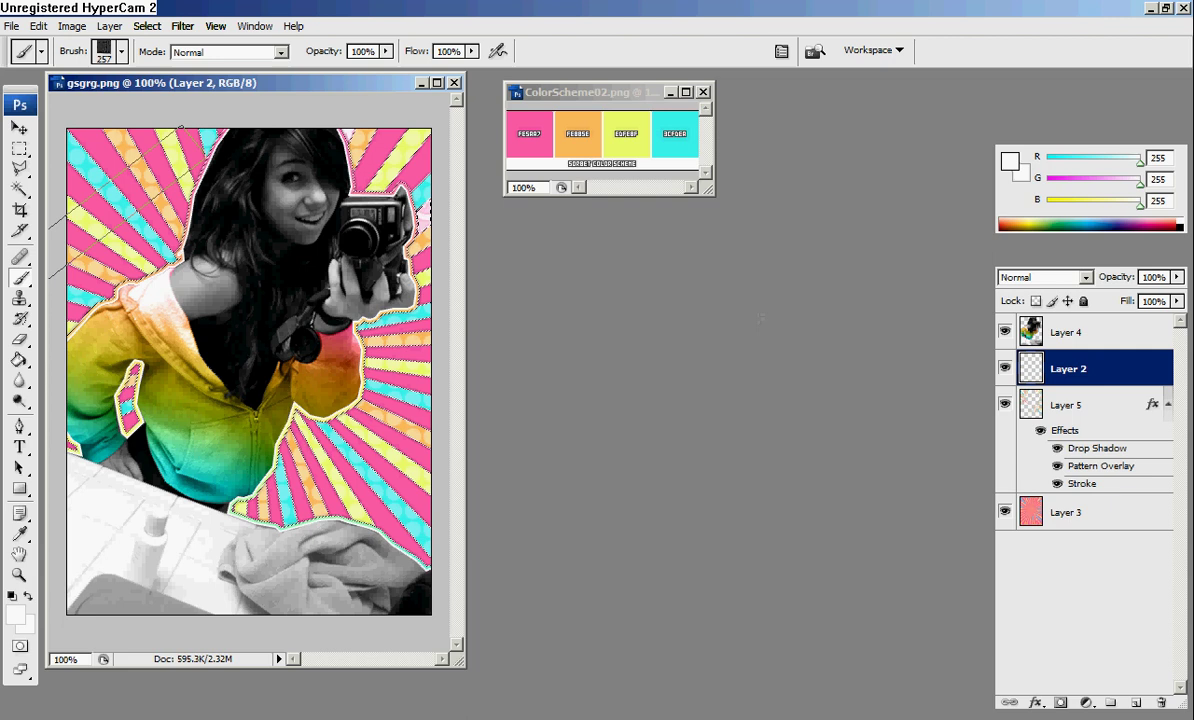
click(19, 188)
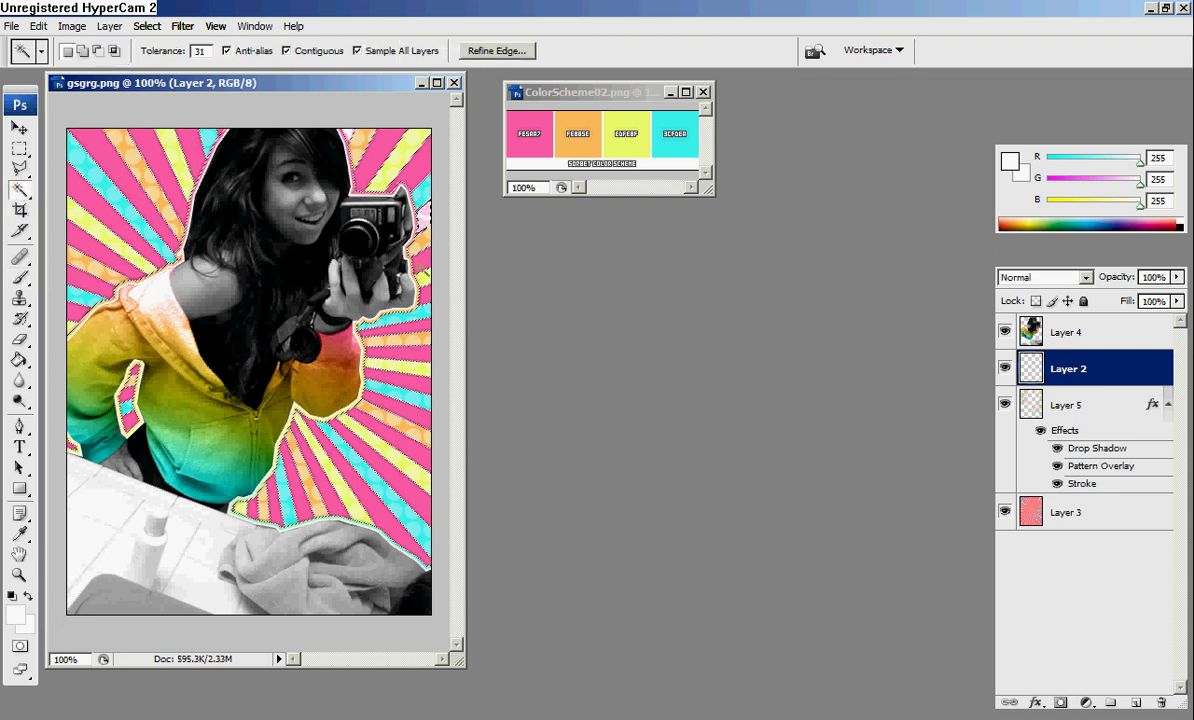
click(19, 277)
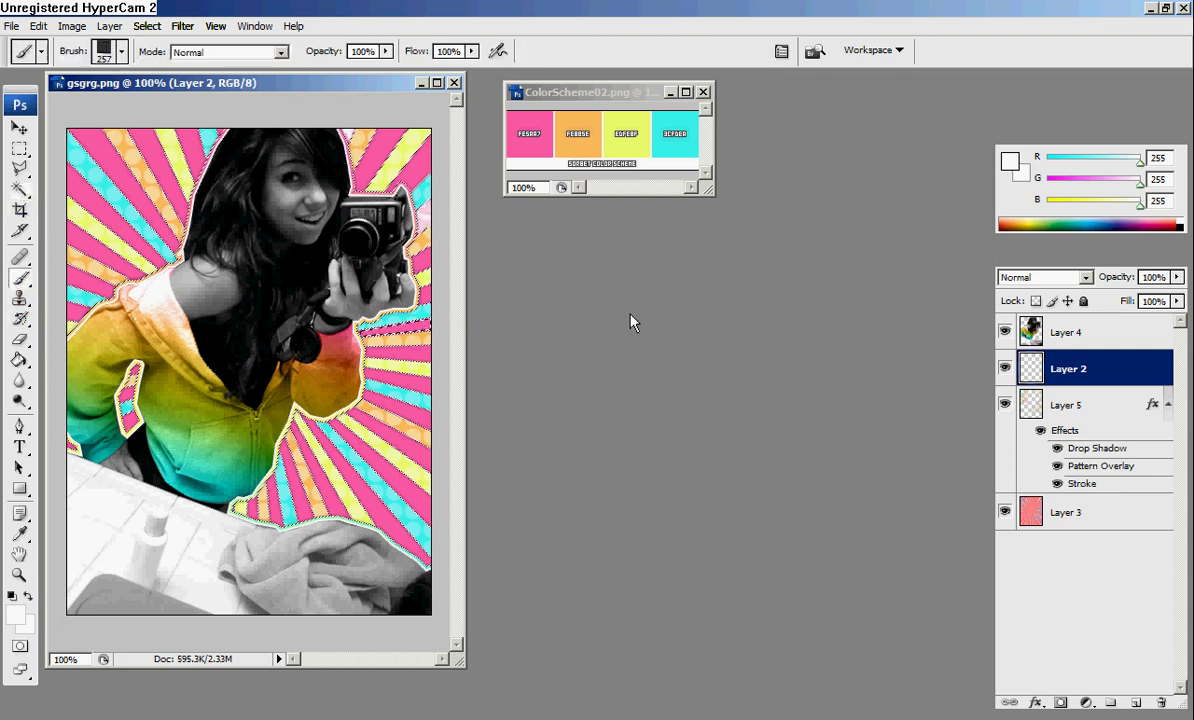
key(F5)
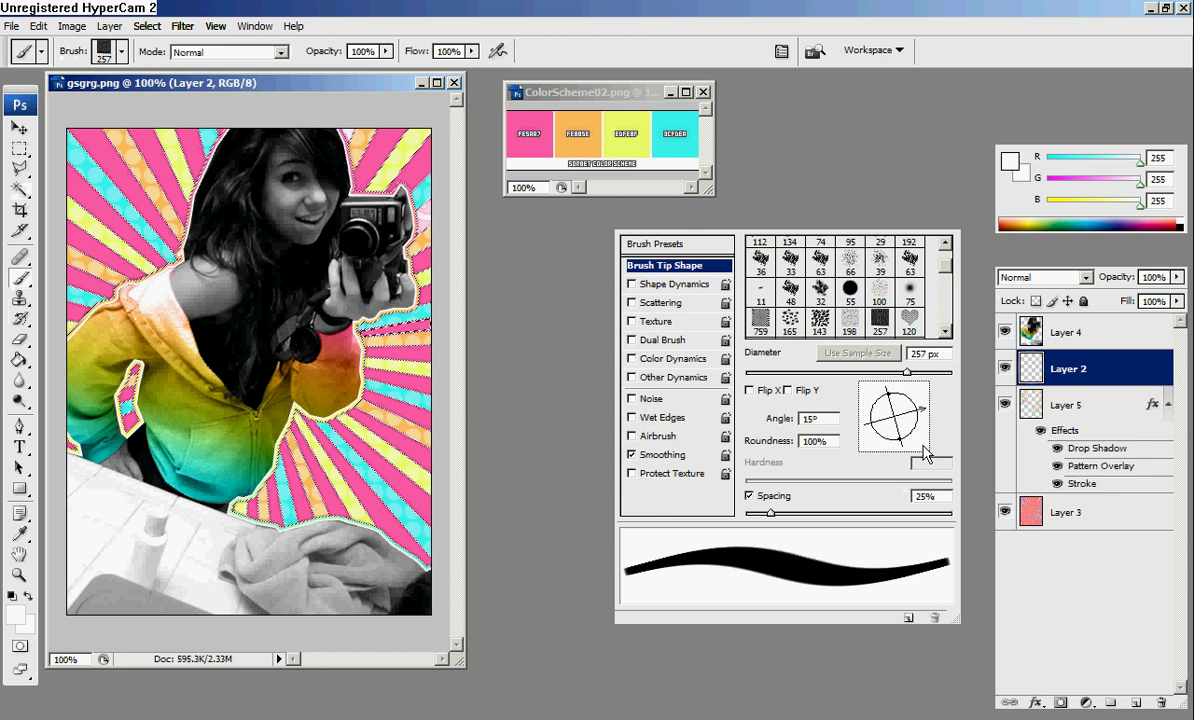
drag(925, 450, 926, 411)
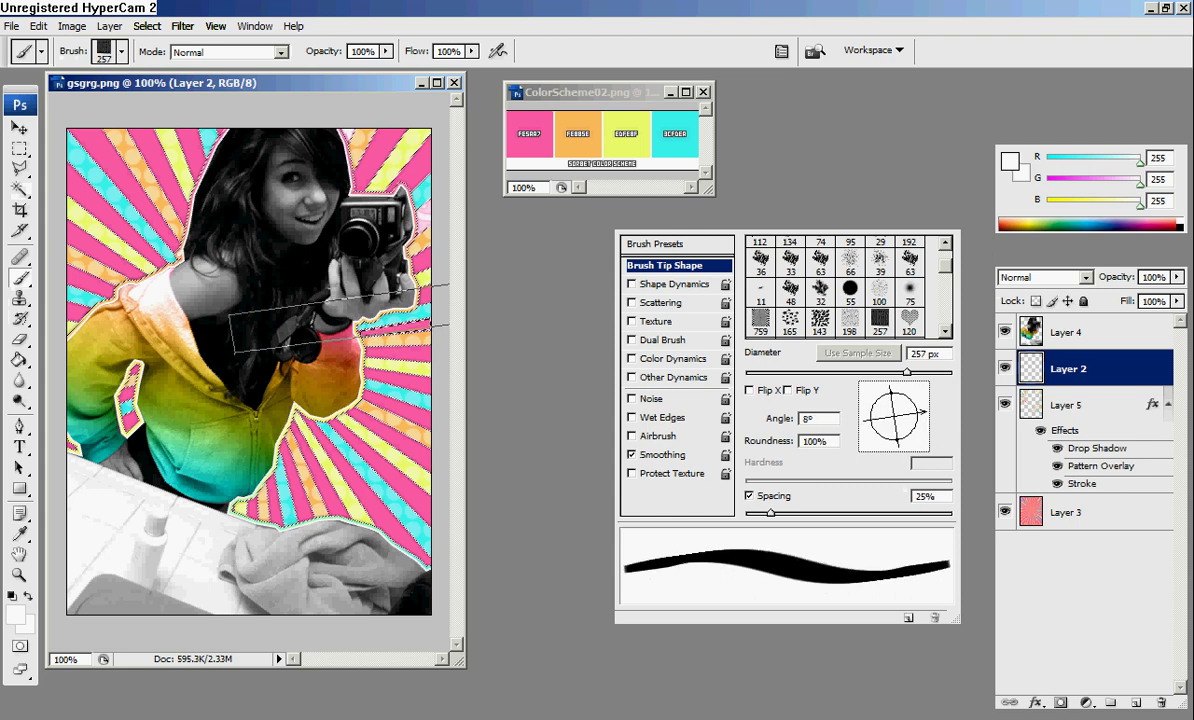
key(F5)
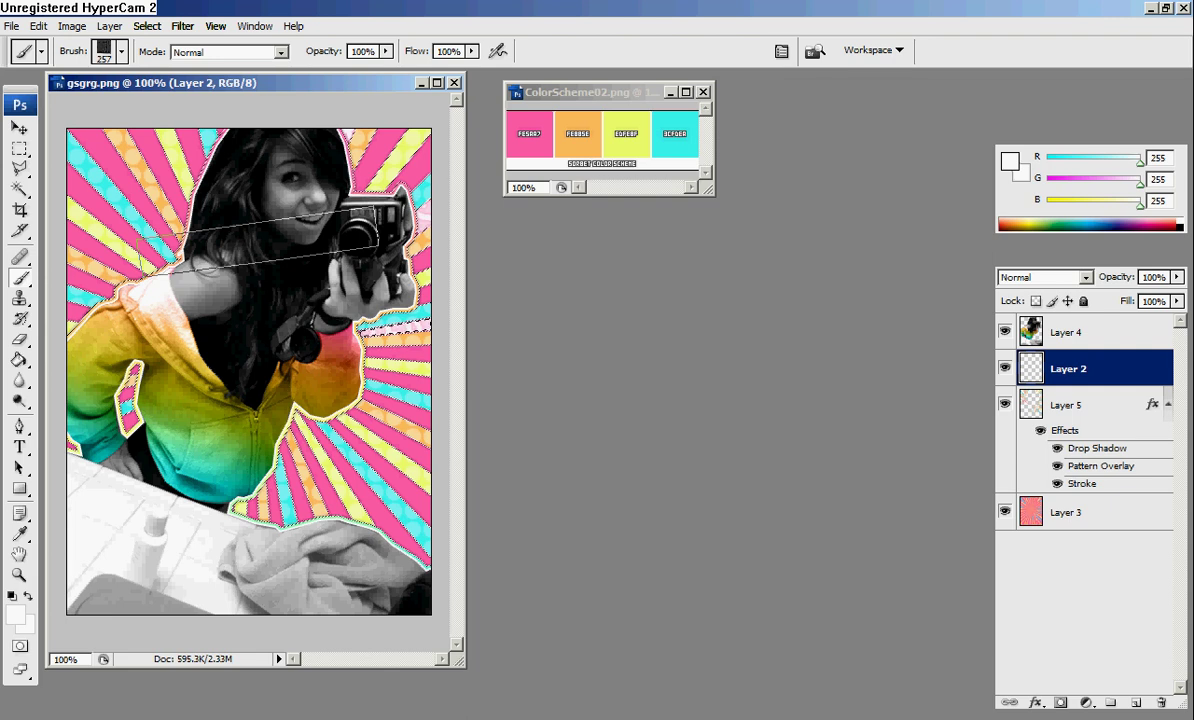
key(w)
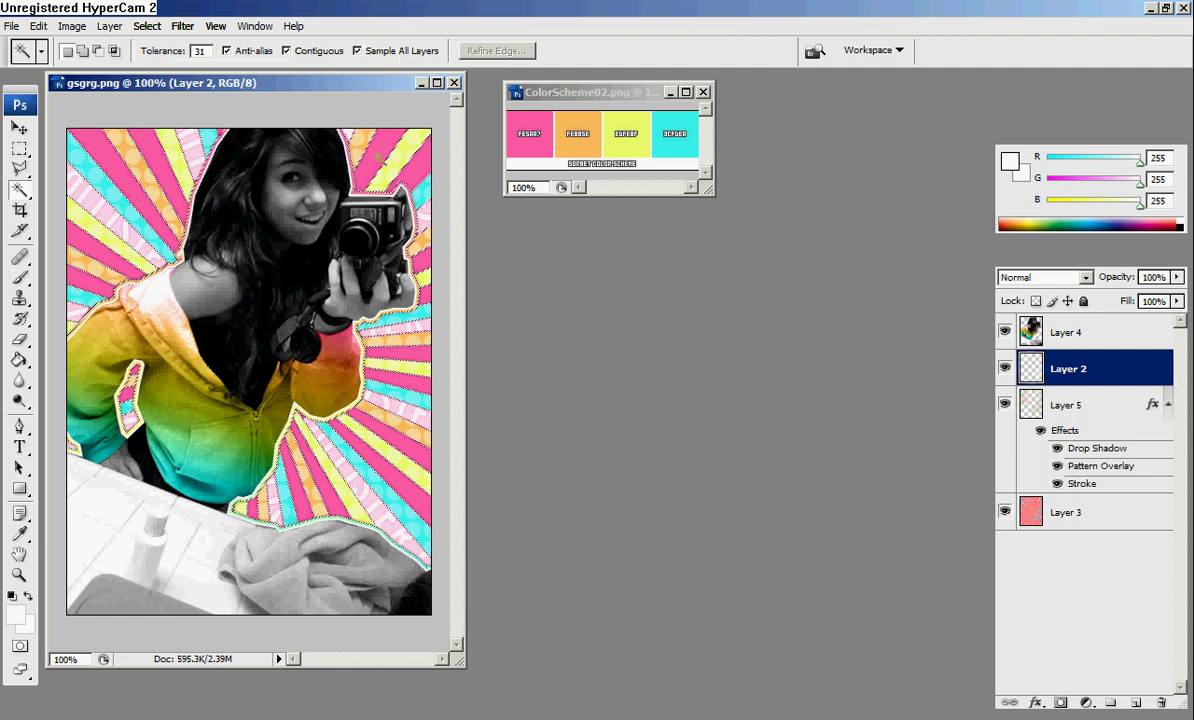
Load the 198 px sparkle pattern brush from the Brush Preset picker
click(19, 280)
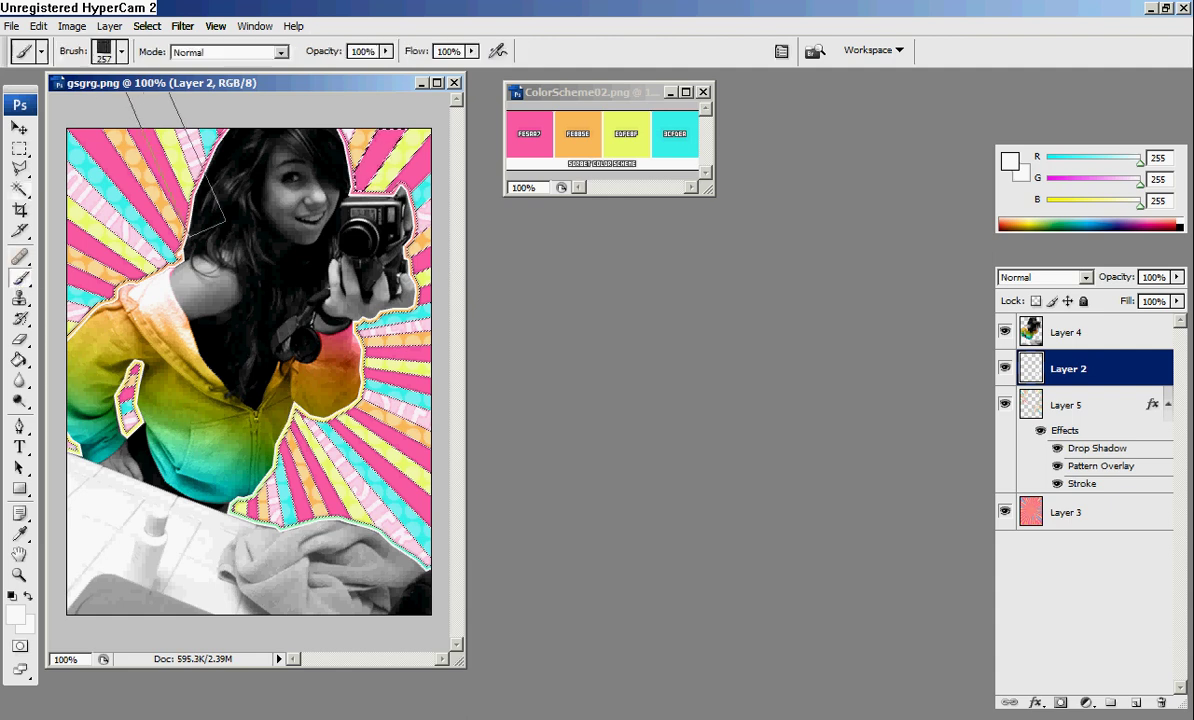
click(121, 51)
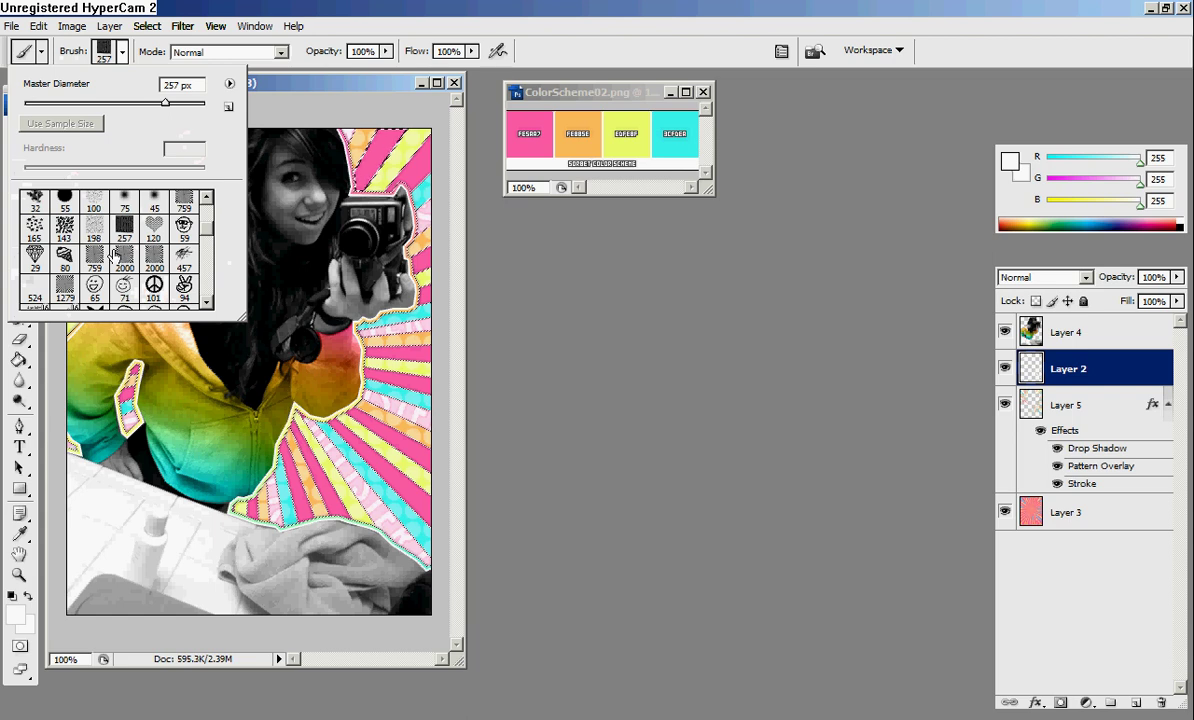
click(93, 231)
click(368, 212)
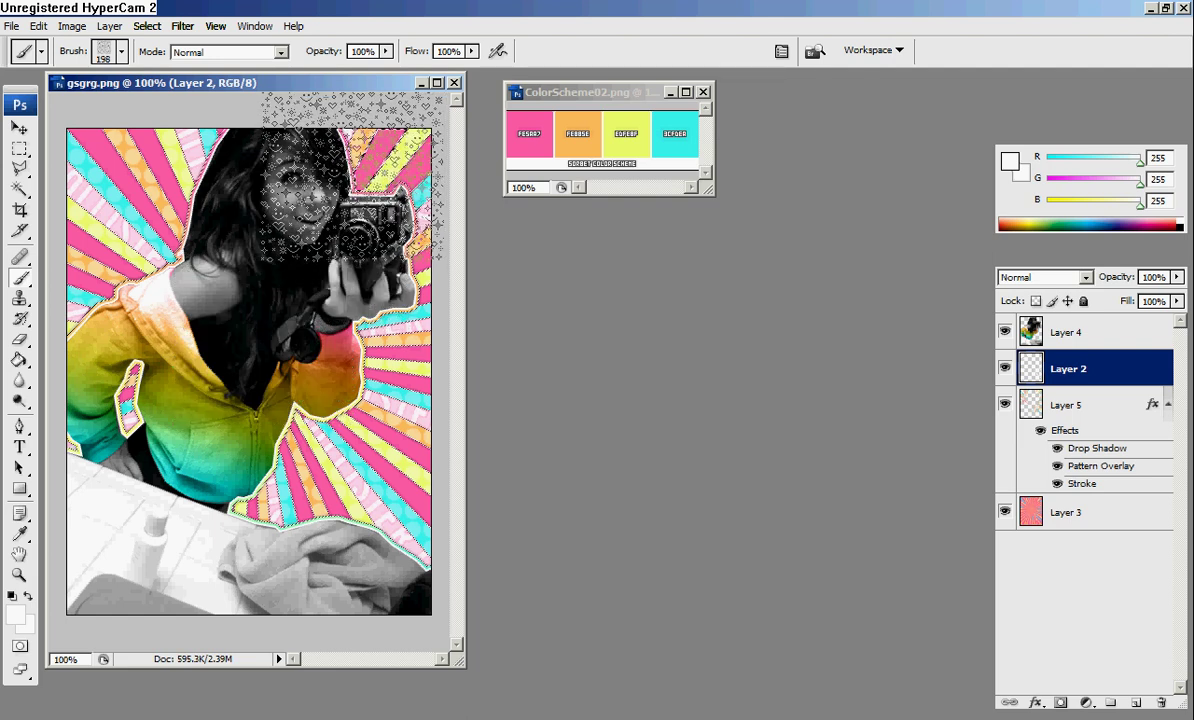
Alternate Magic Wand ray selections with white sparkle stamps, ending on a top-right ray
click(19, 189)
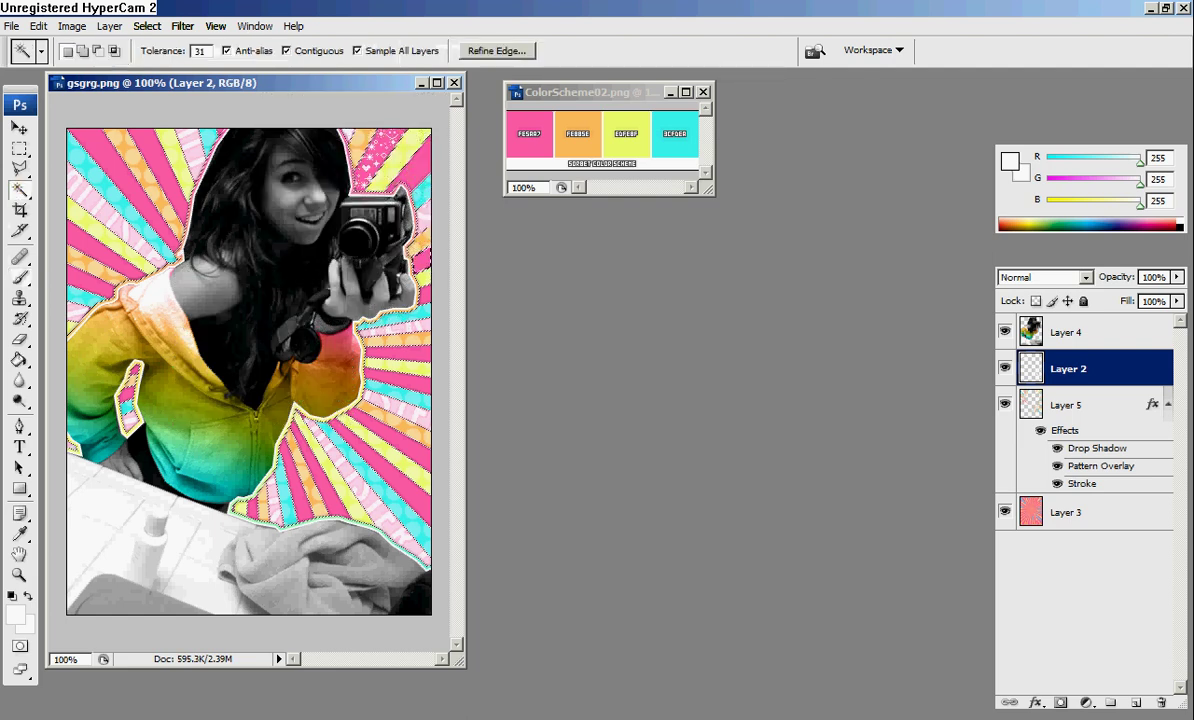
click(19, 278)
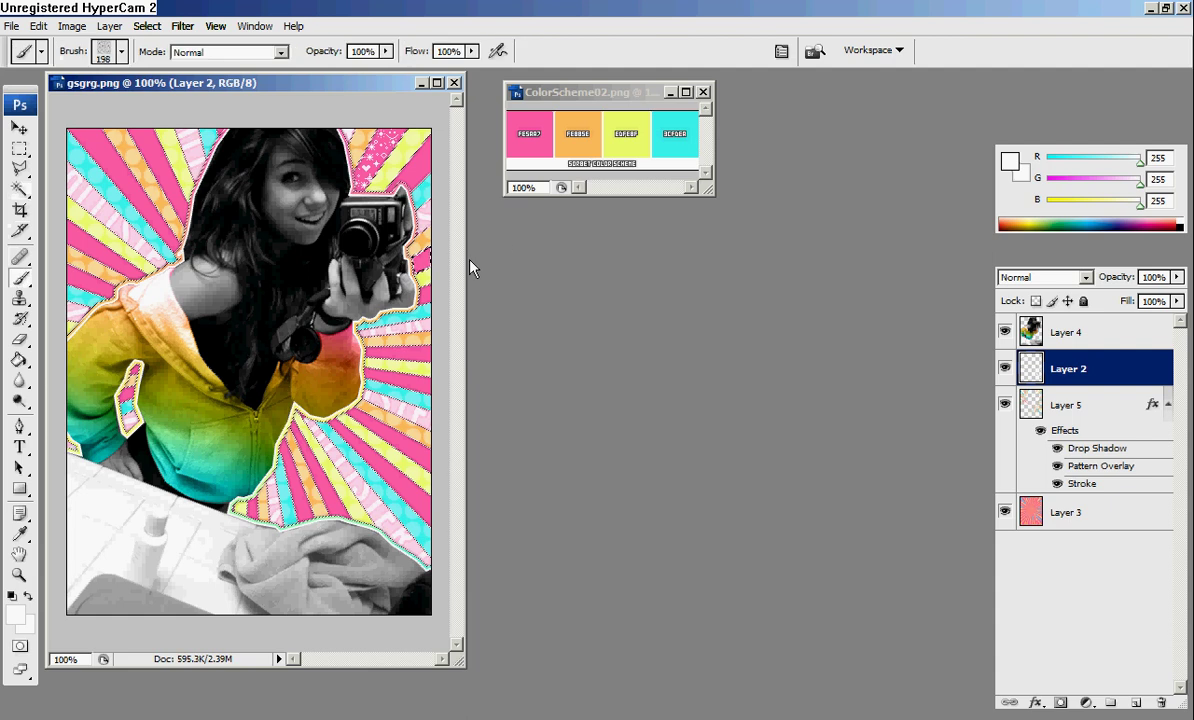
click(19, 189)
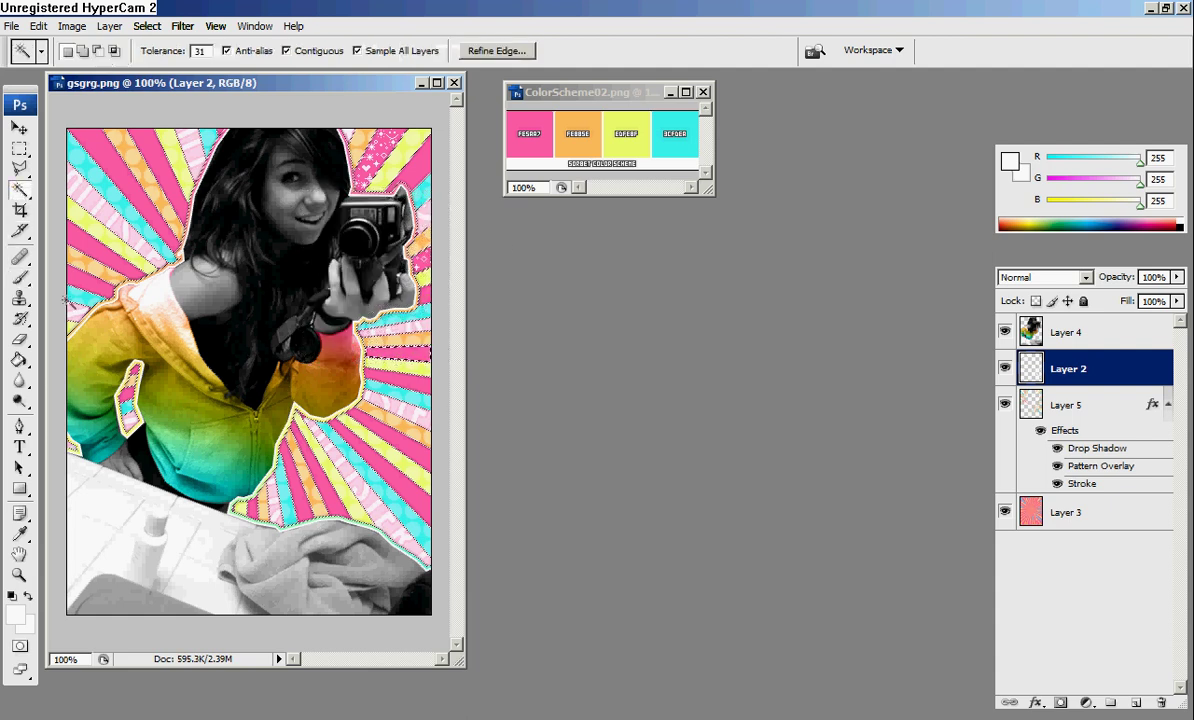
click(19, 278)
click(295, 330)
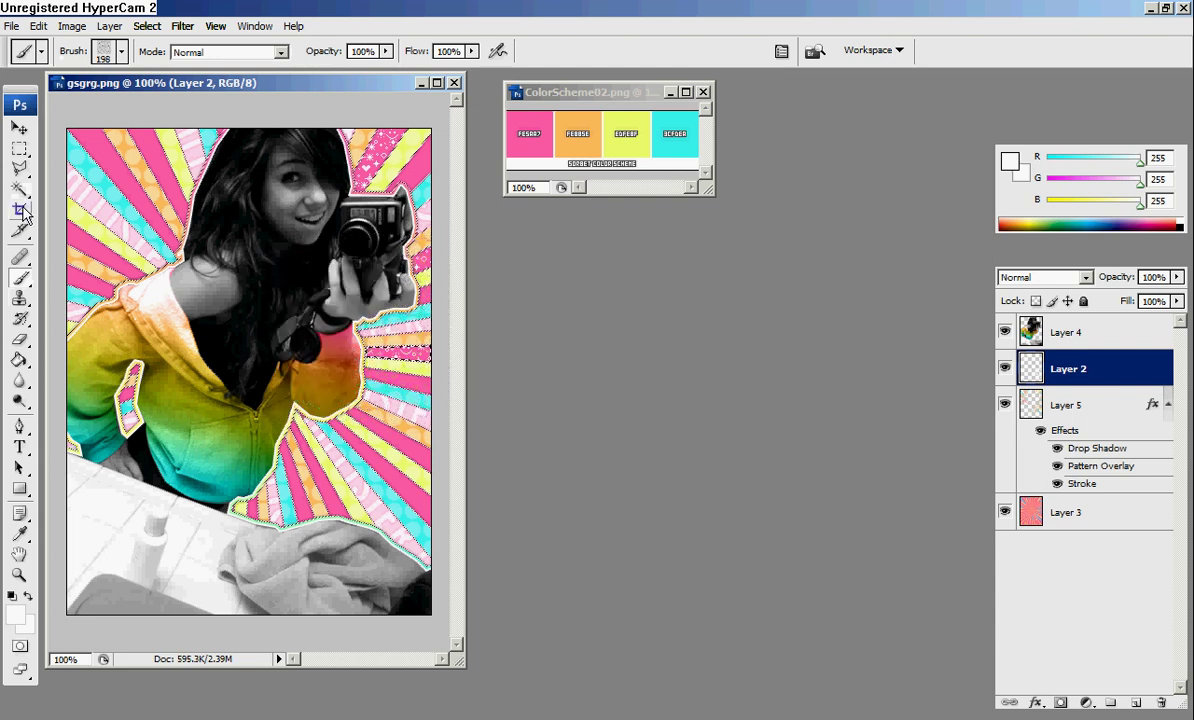
key(w)
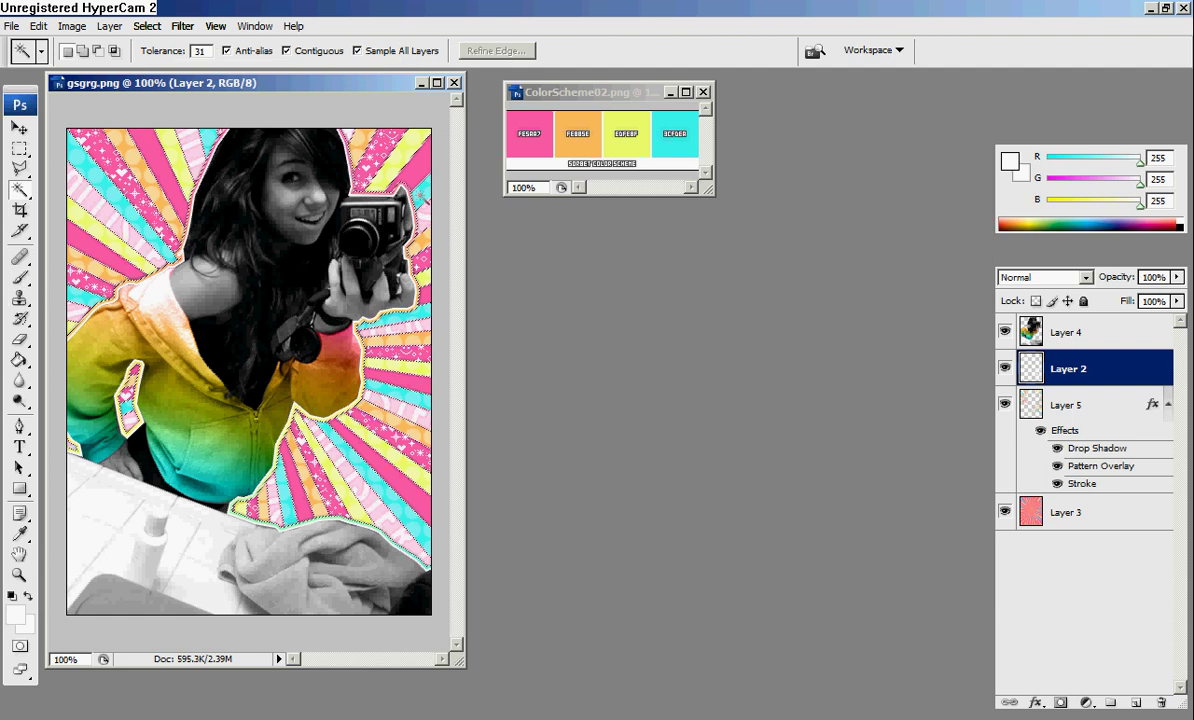
click(418, 182)
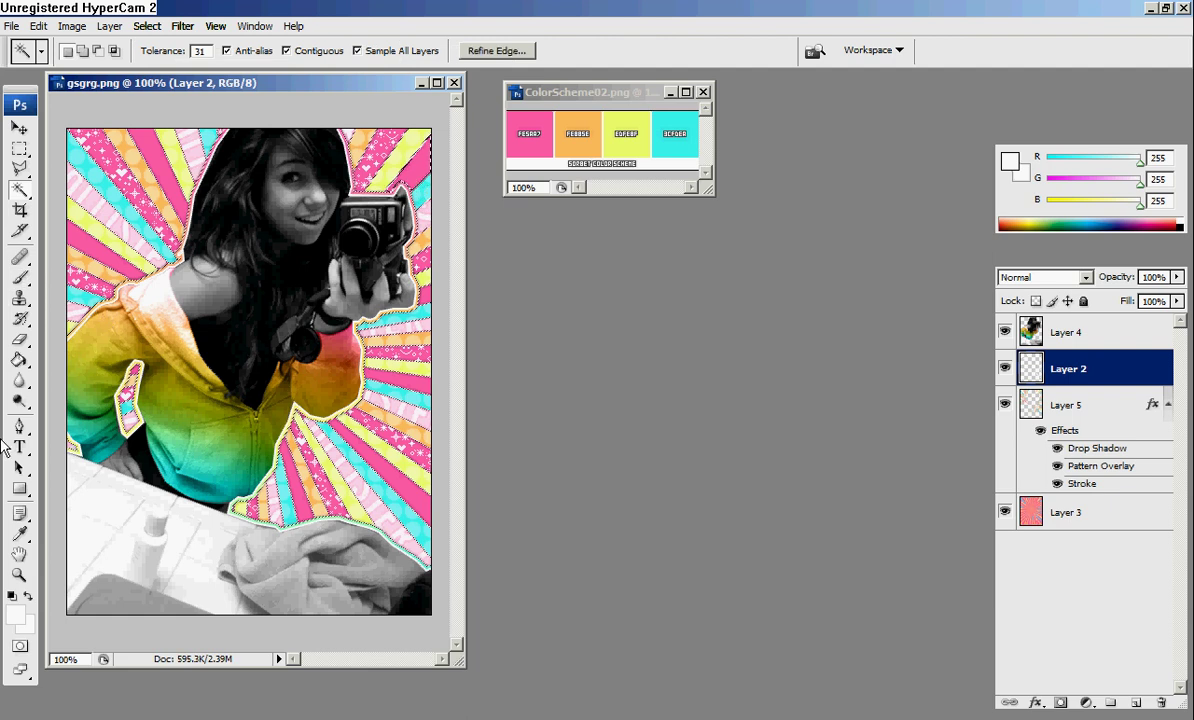
Sample the orange from the colour scheme and choose the 59 px pattern brush
key(i)
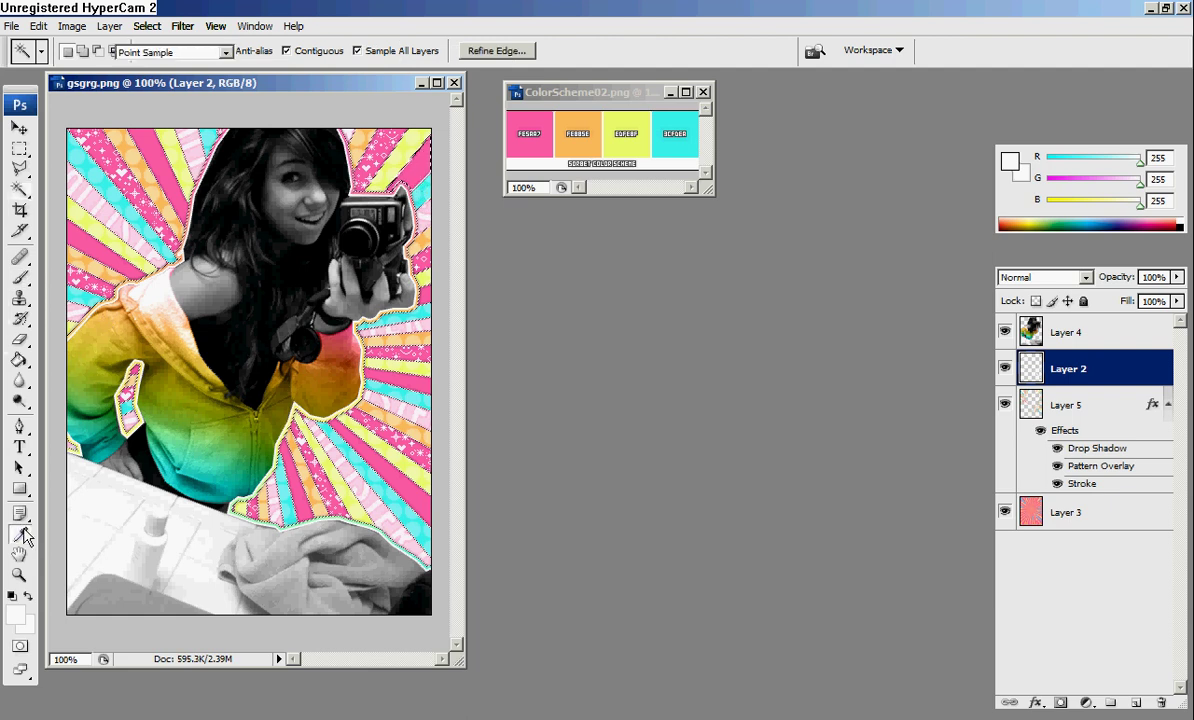
click(576, 112)
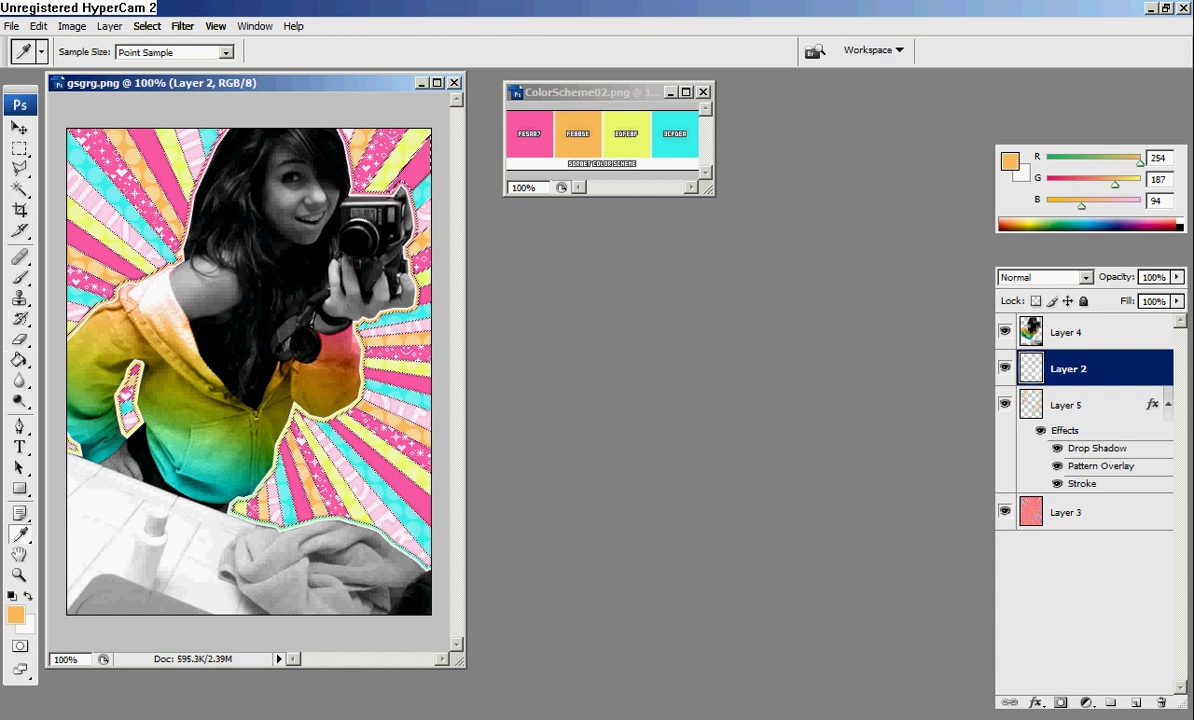
click(19, 277)
click(122, 52)
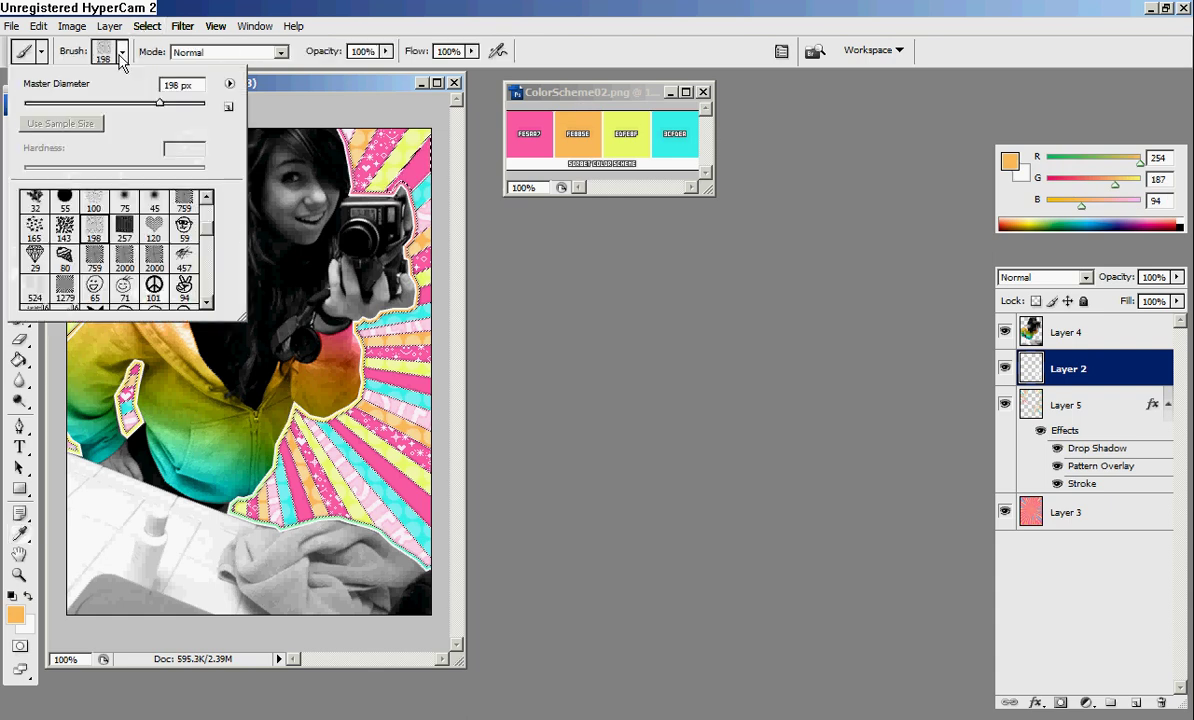
double_click(185, 225)
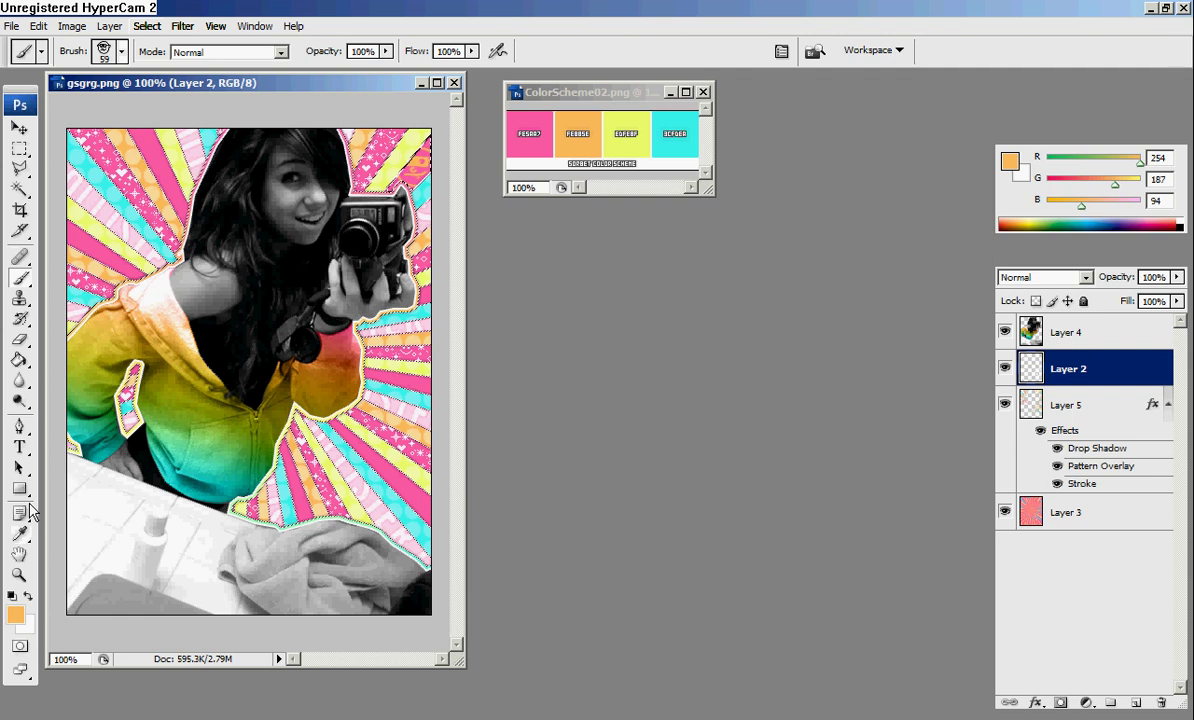
Select rays with the Magic Wand and stamp cyan sampled from the scheme
click(19, 189)
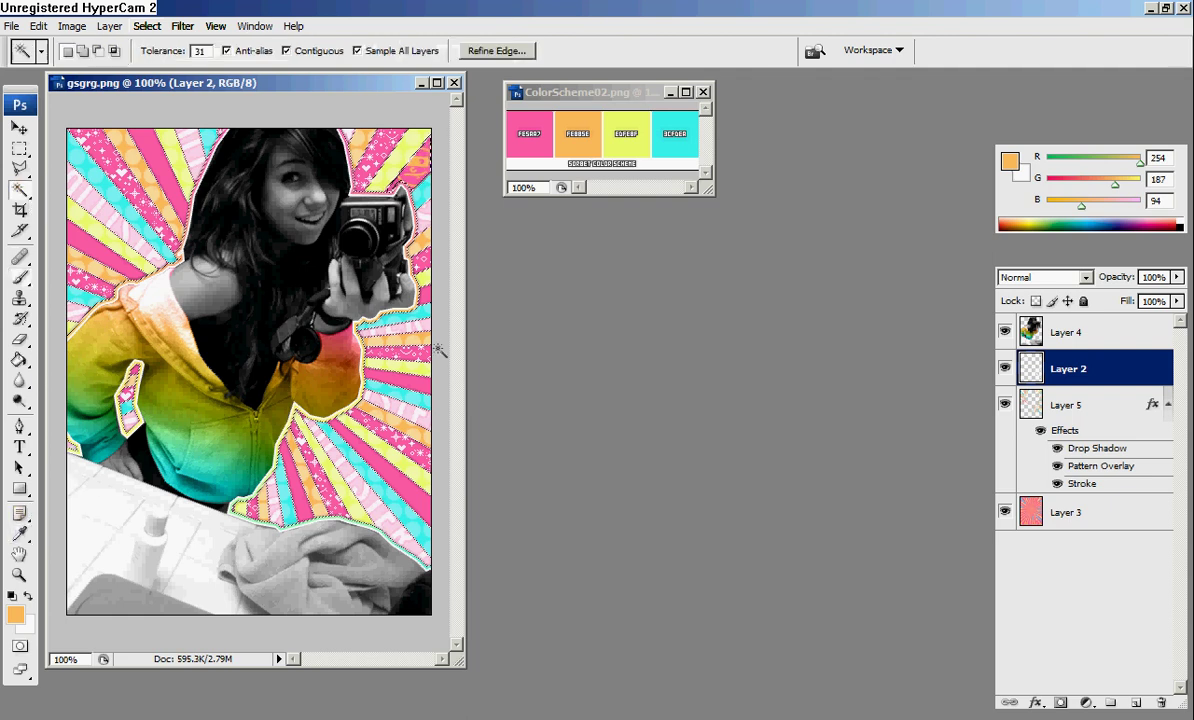
click(19, 533)
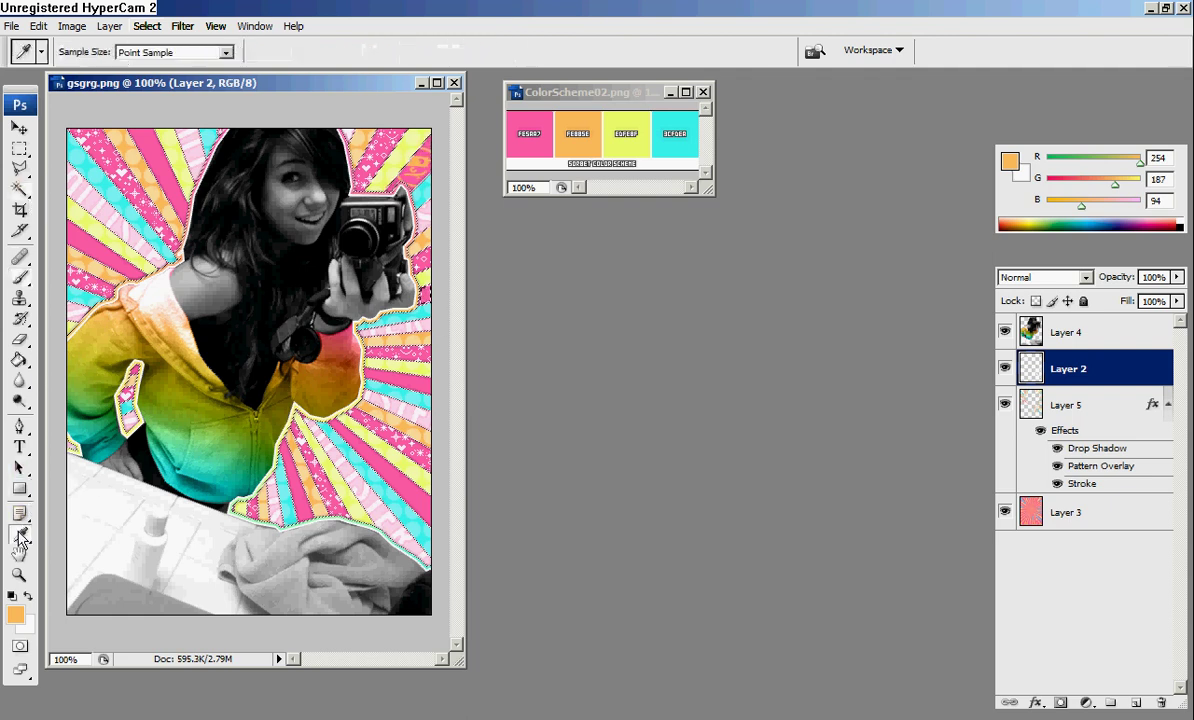
click(663, 118)
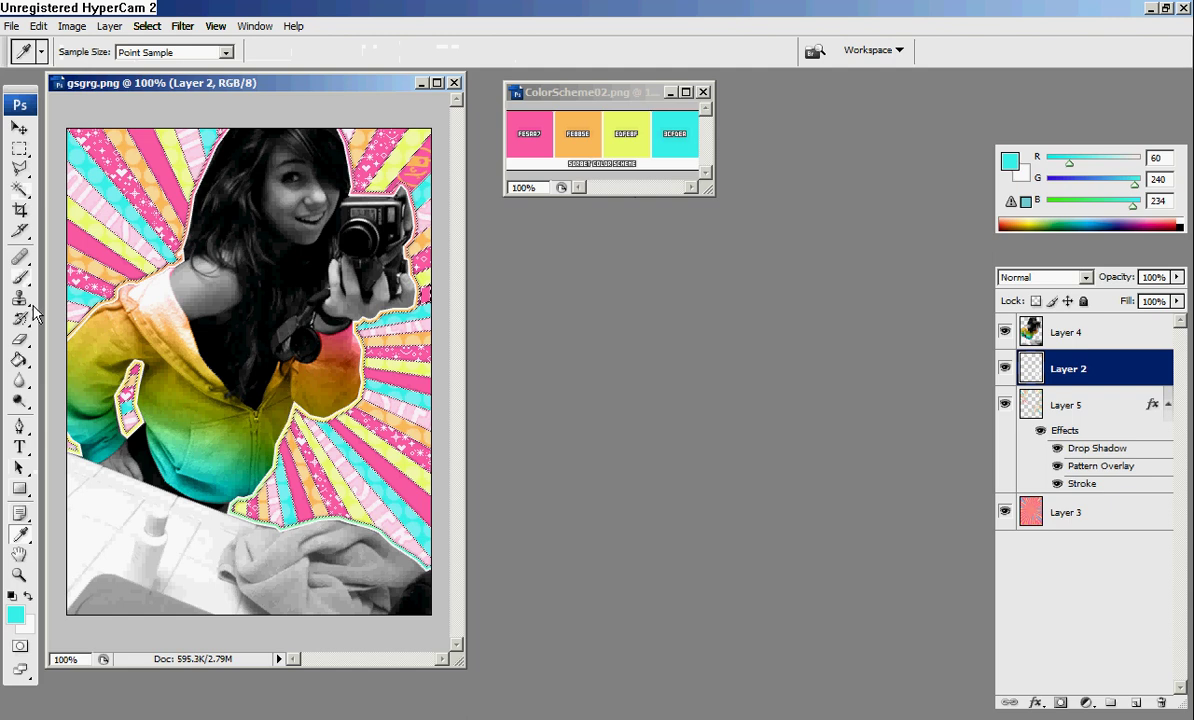
click(19, 277)
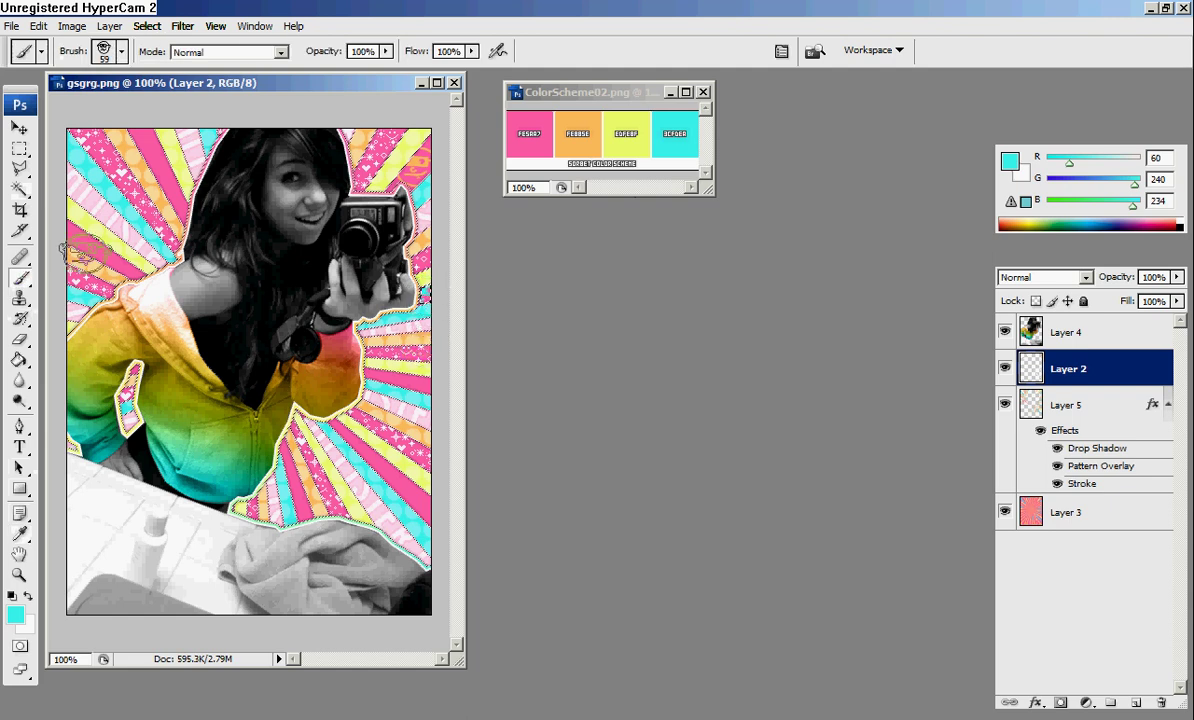
click(19, 513)
Sample yellow, select more rays, and stamp yellow and cyan patterns beside the girl's arm
click(21, 533)
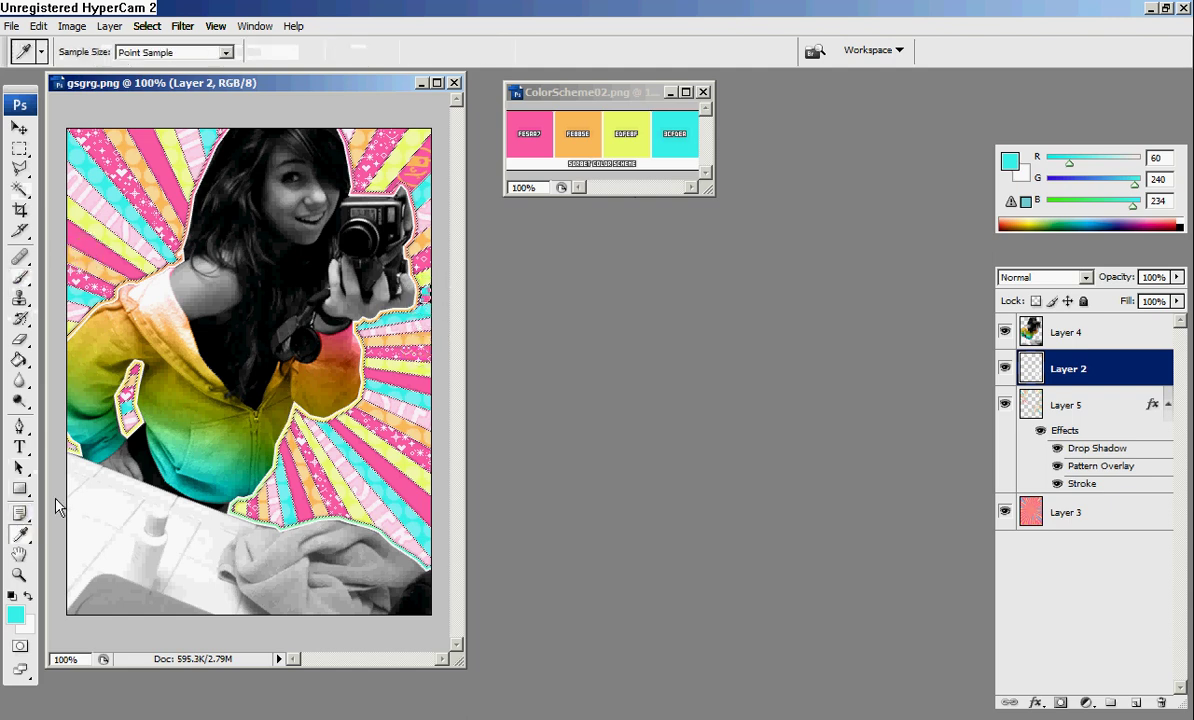
click(624, 113)
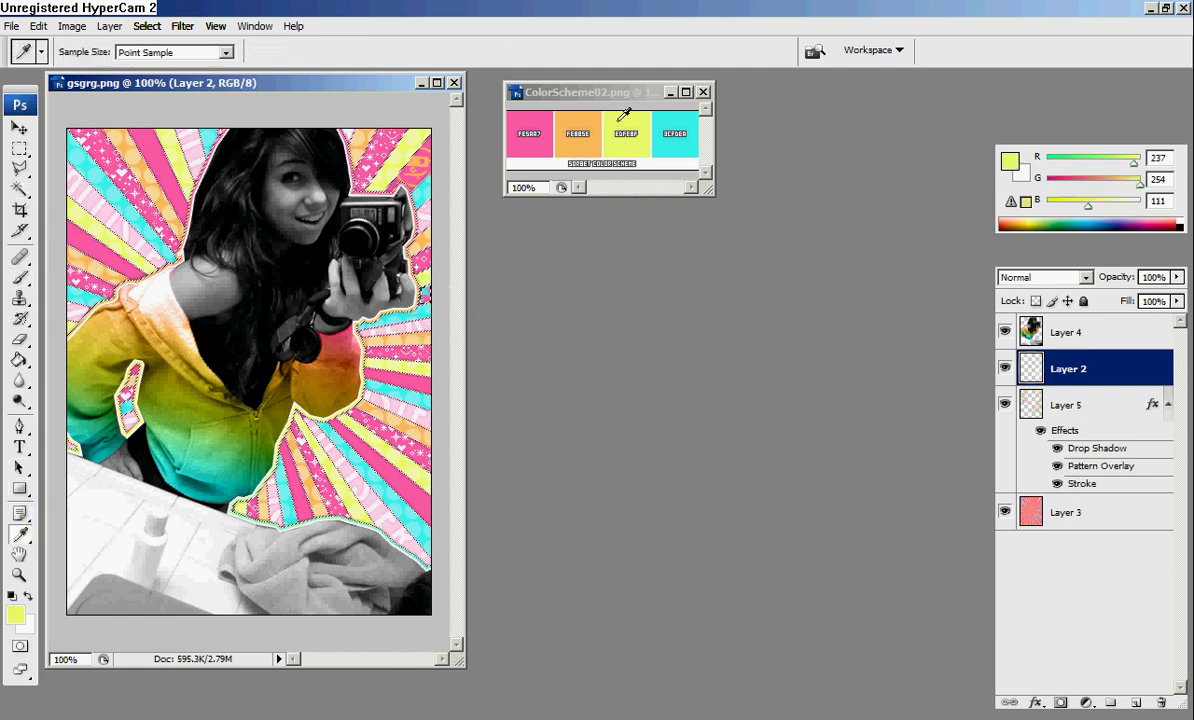
click(20, 190)
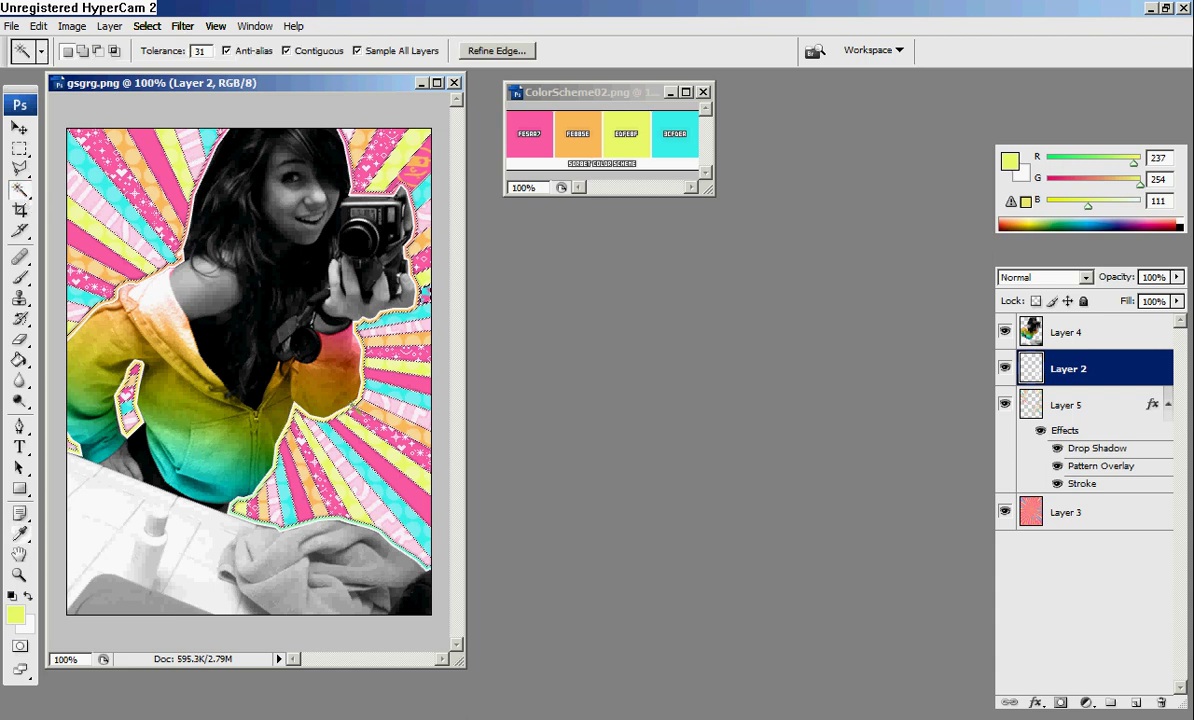
click(20, 277)
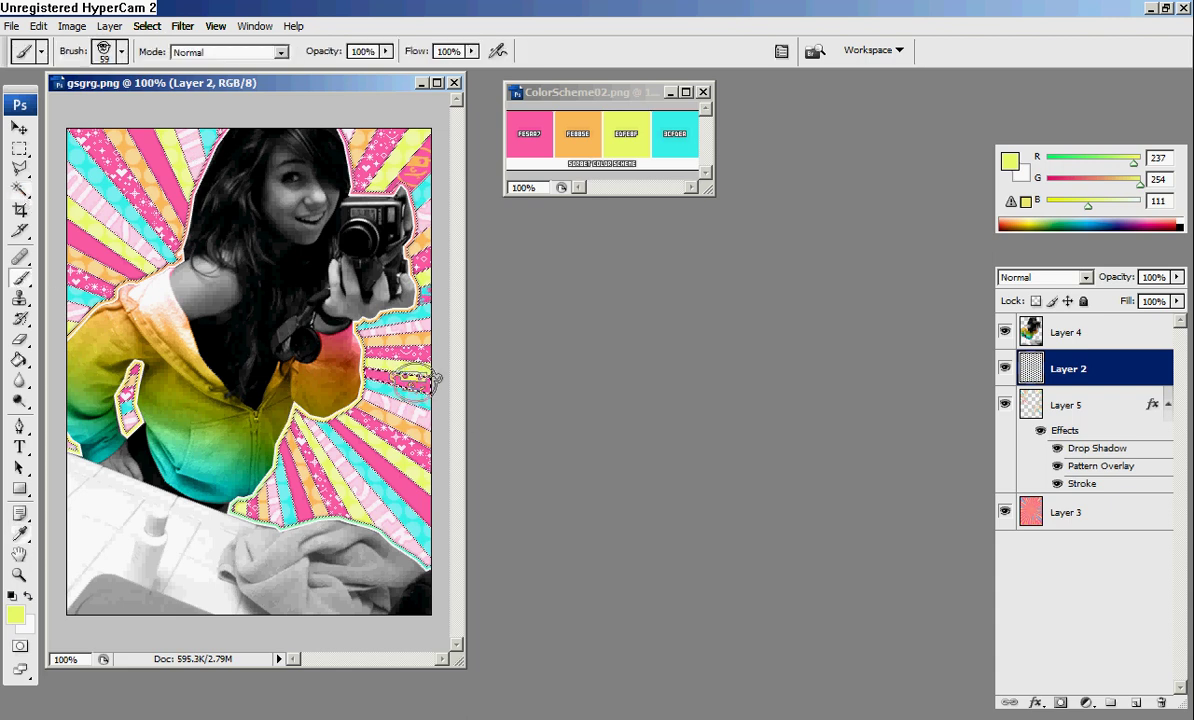
click(20, 537)
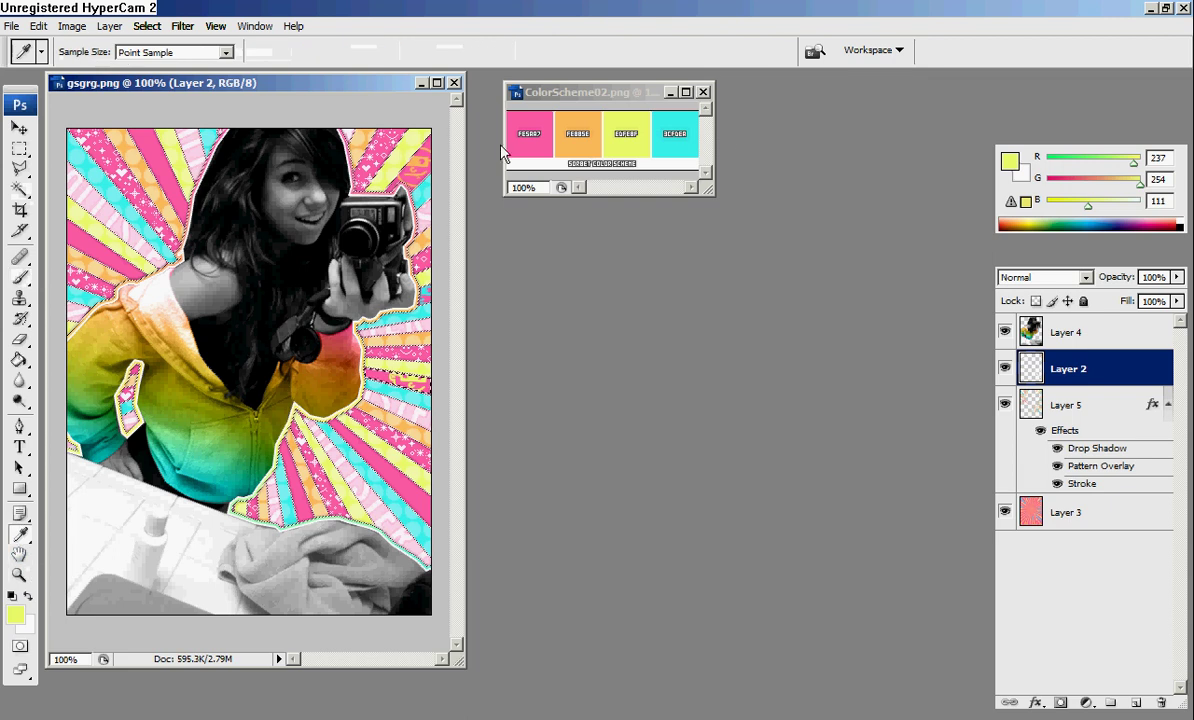
click(678, 133)
key(b)
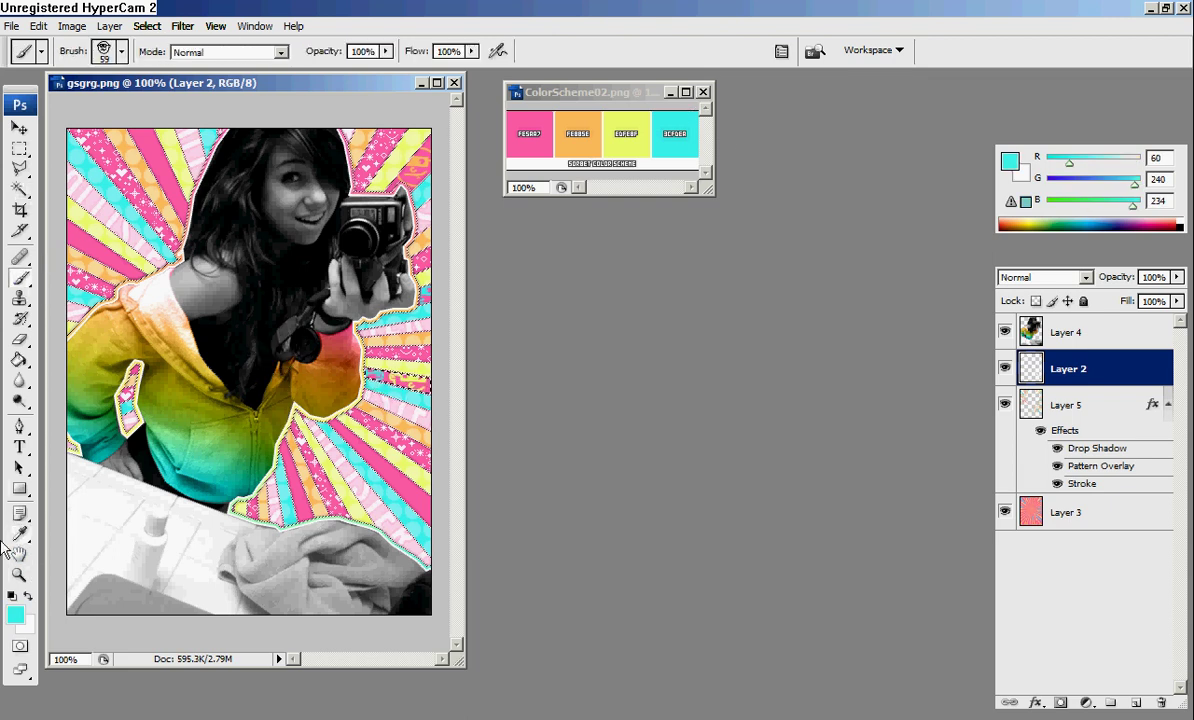
Switch to the Magic Wand (W) to select the remaining upper rays
key(w)
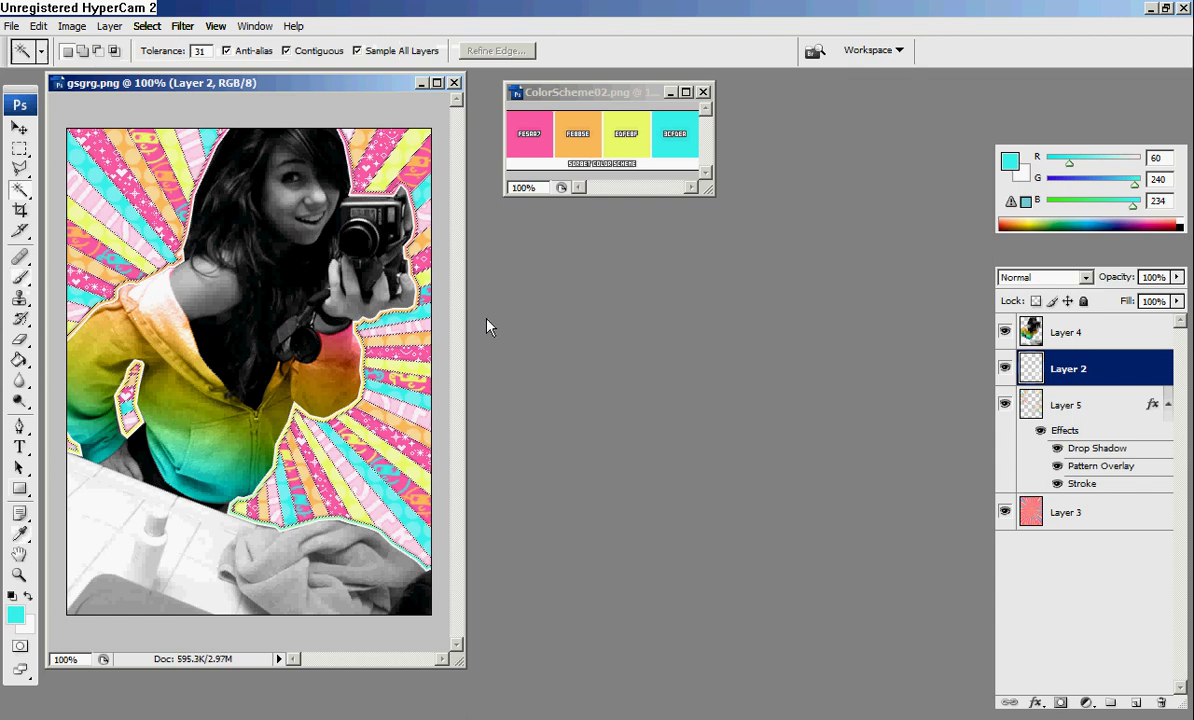